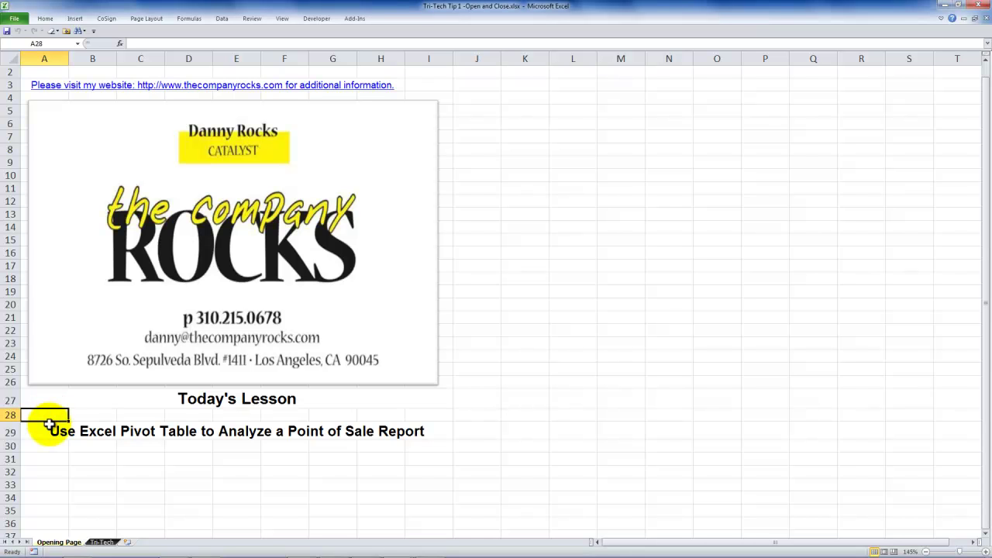
left_click(45, 431)
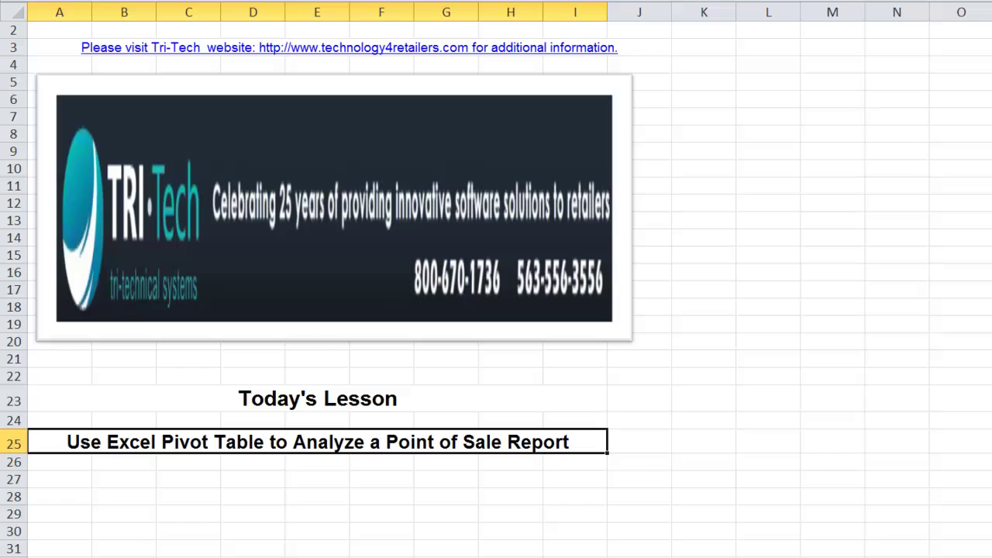
left_click(66, 375)
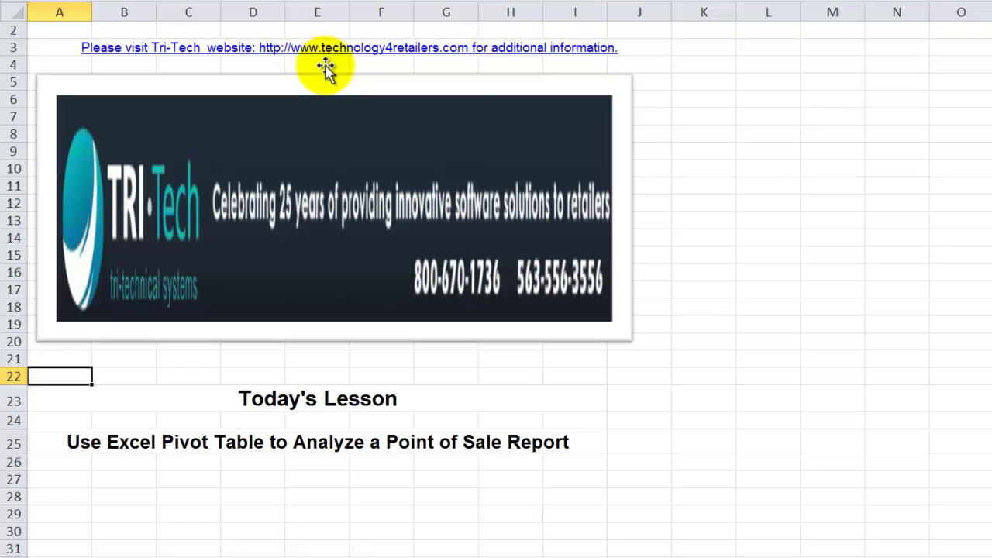
left_click(62, 421)
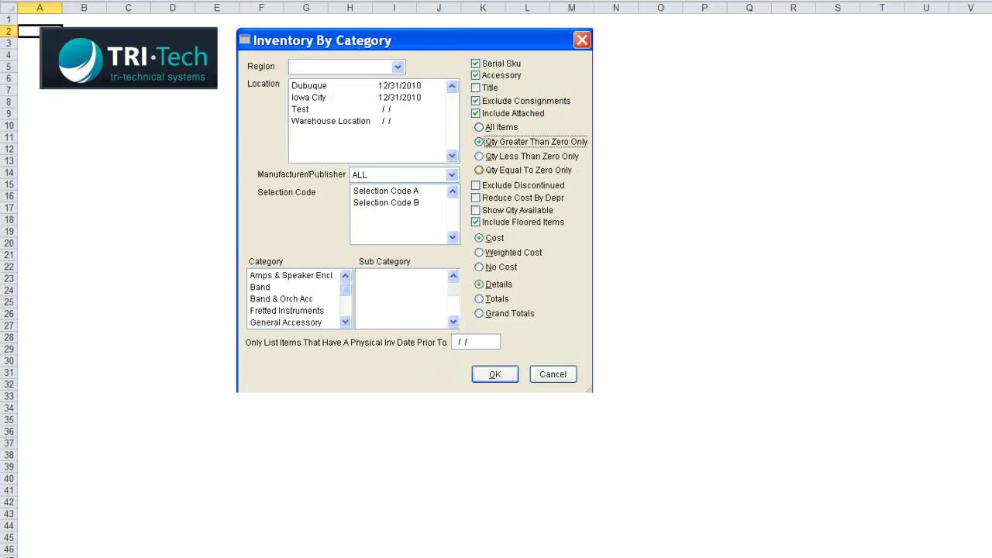
key("Return")
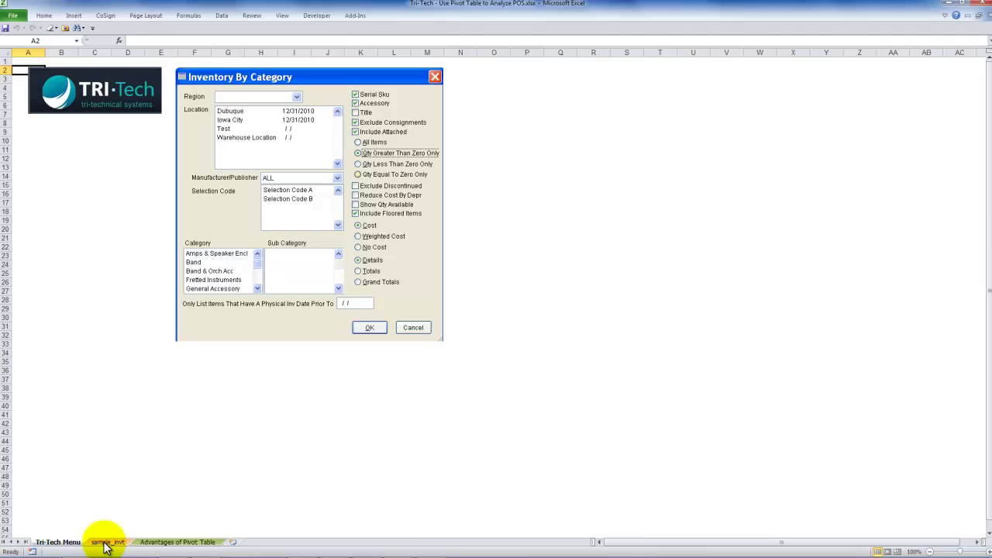
- Turn on filtering for the inventory list on the sample_invt sheet
left_click(101, 542)
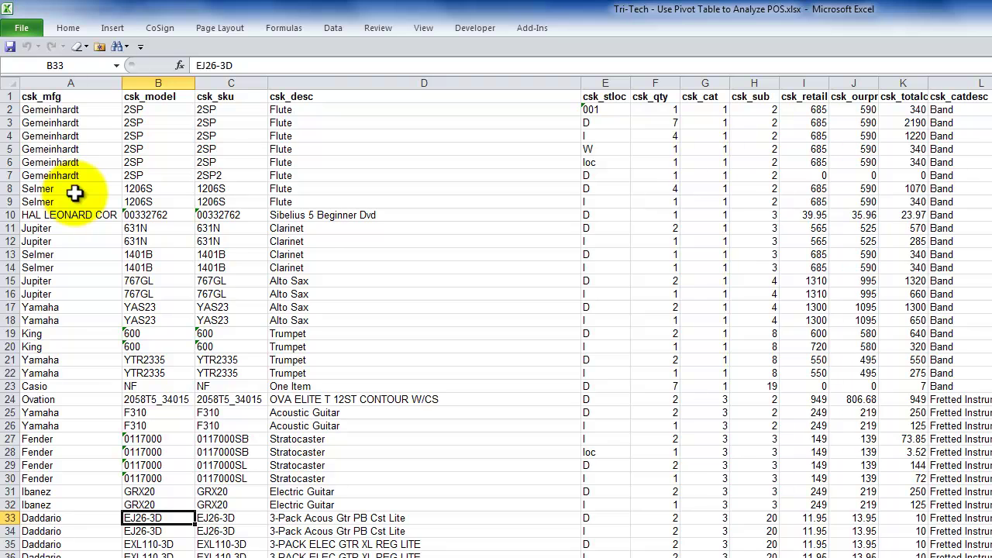
left_click(87, 113)
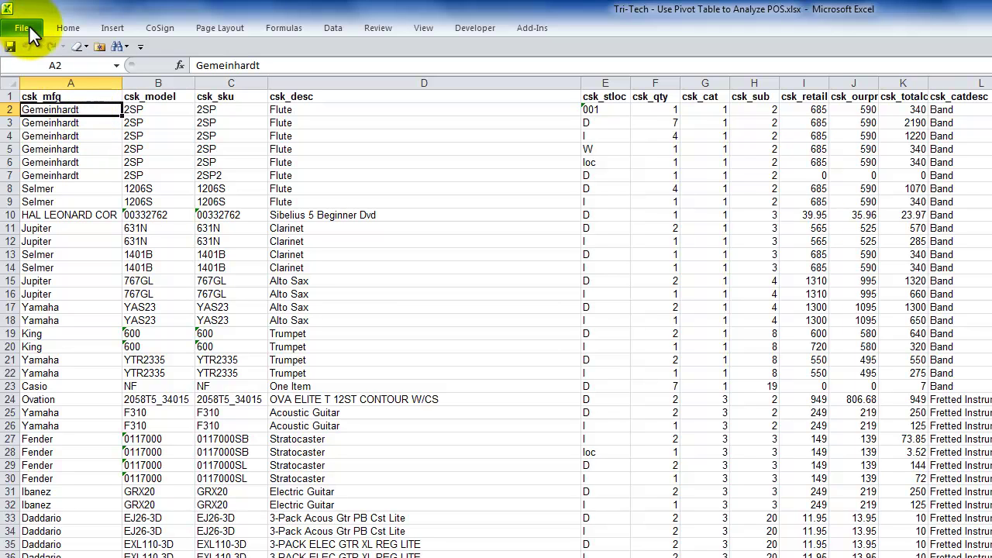
left_click(325, 29)
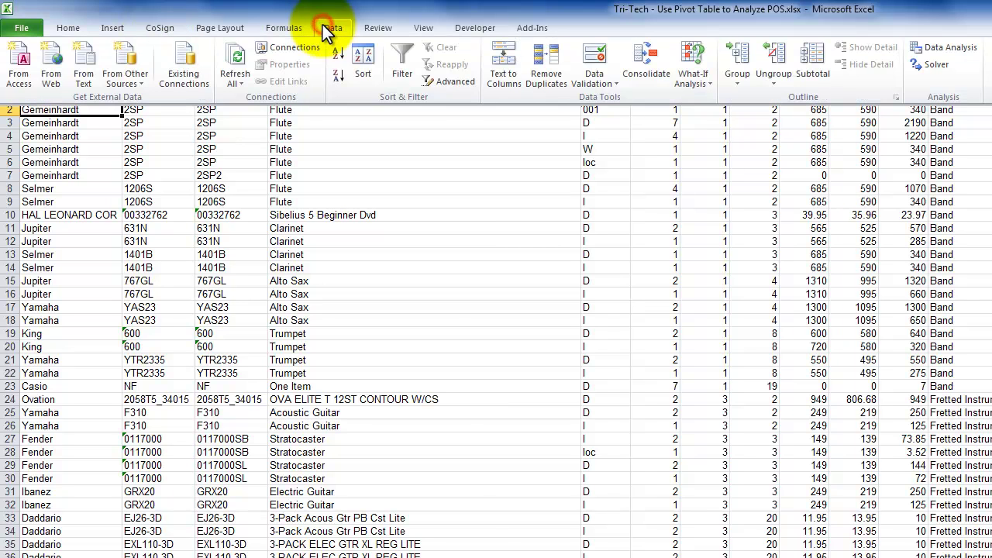
left_click(401, 68)
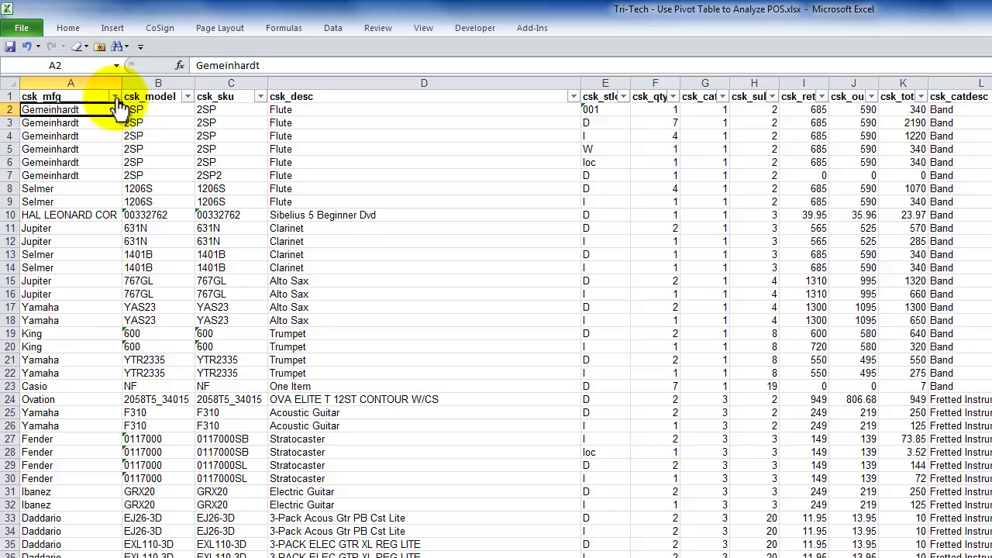
- Filter the csk_mfg column to show only Gemeinhardt, Jupiter and Yamaha
left_click(115, 96)
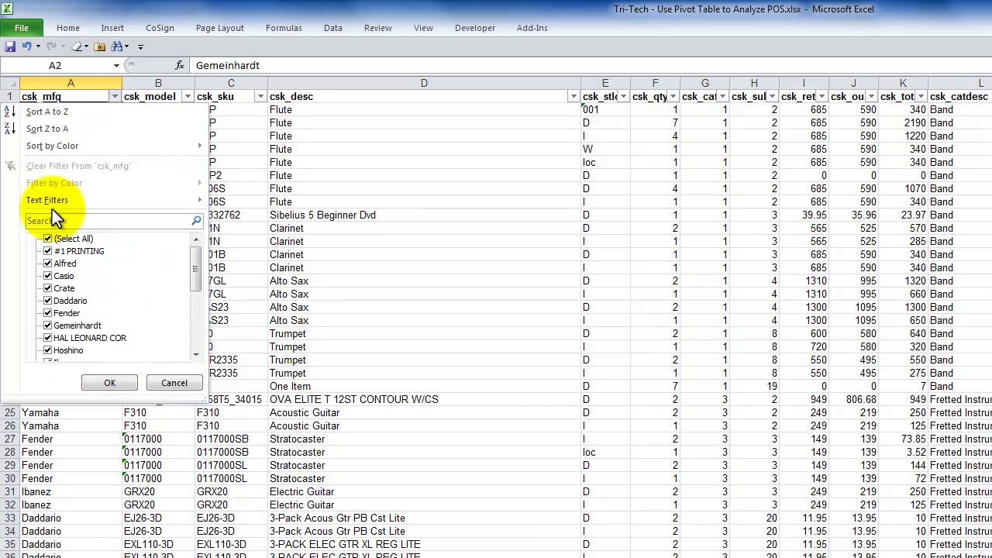
left_click(49, 239)
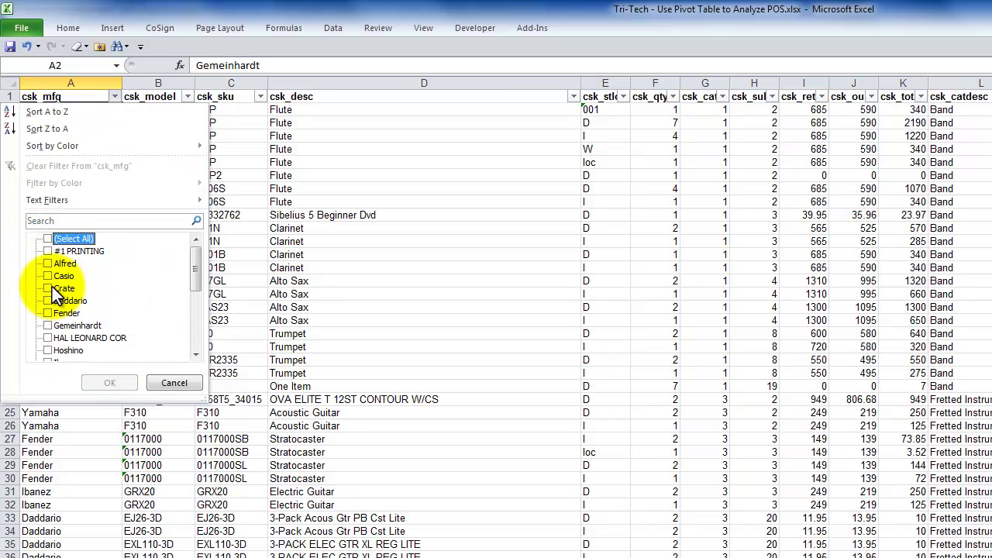
left_click(47, 326)
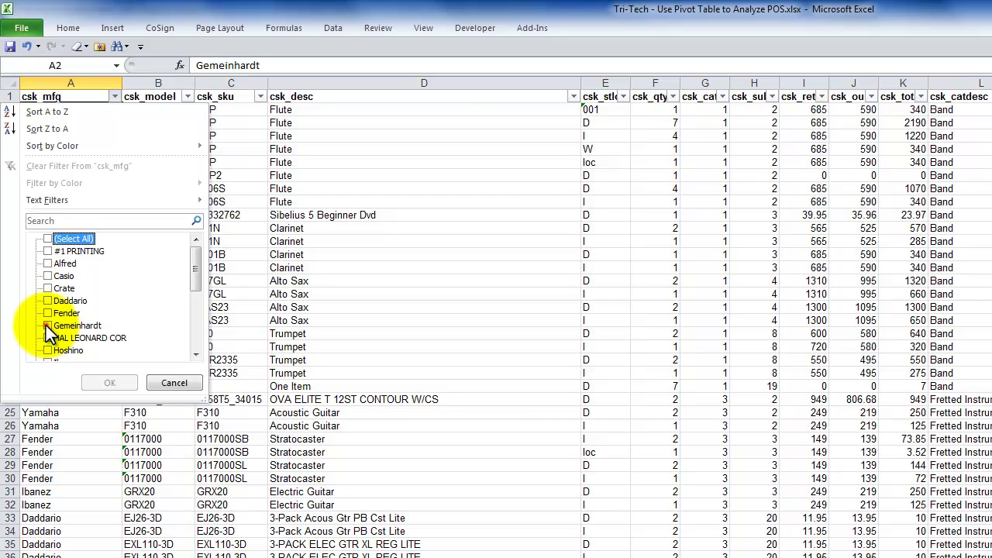
left_click(196, 354)
left_click_drag(199, 354, 199, 355)
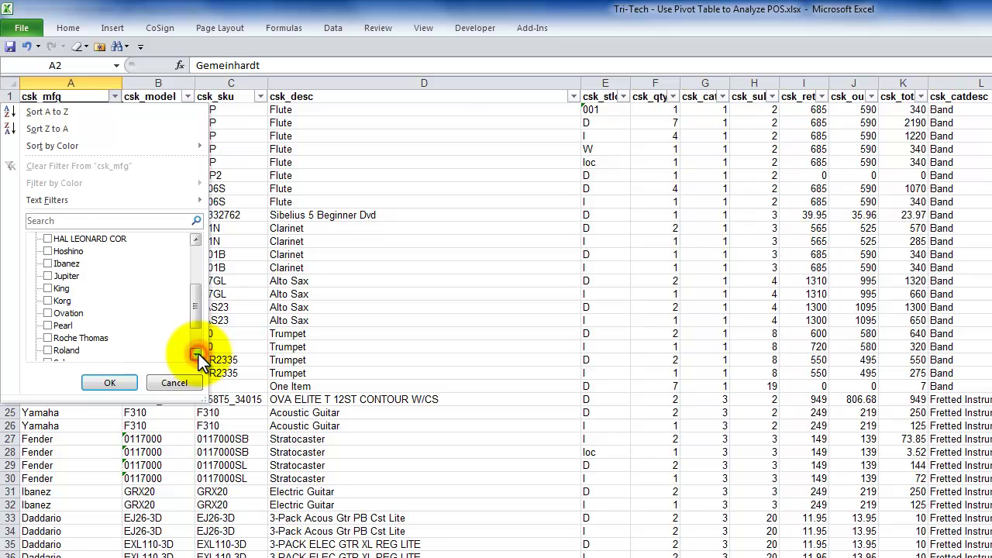
left_click(47, 276)
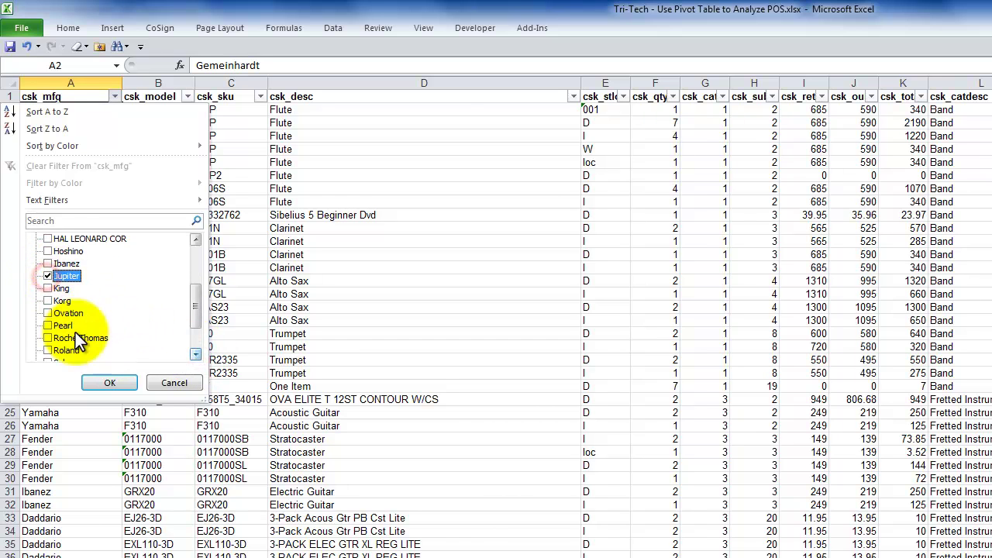
left_click_drag(196, 308, 195, 345)
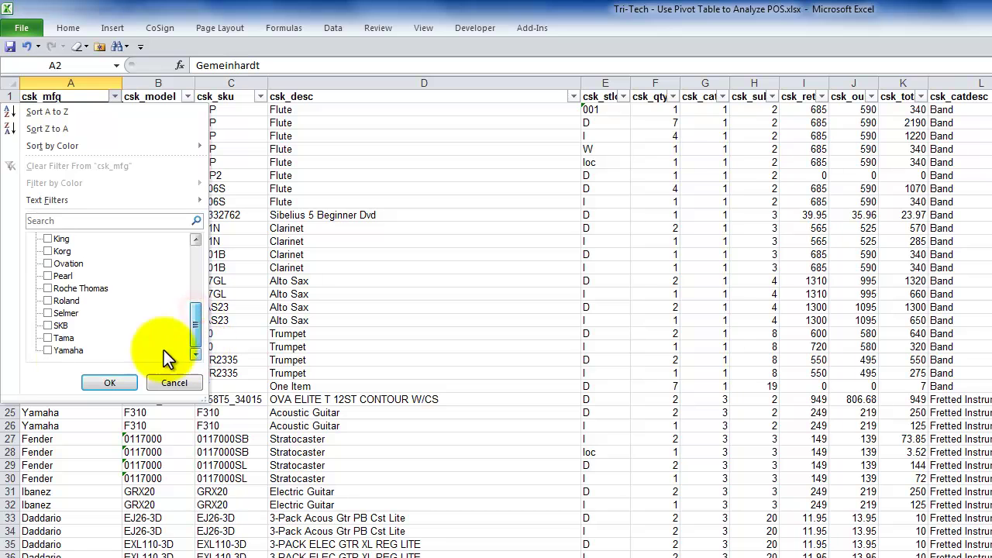
left_click(48, 351)
left_click(119, 387)
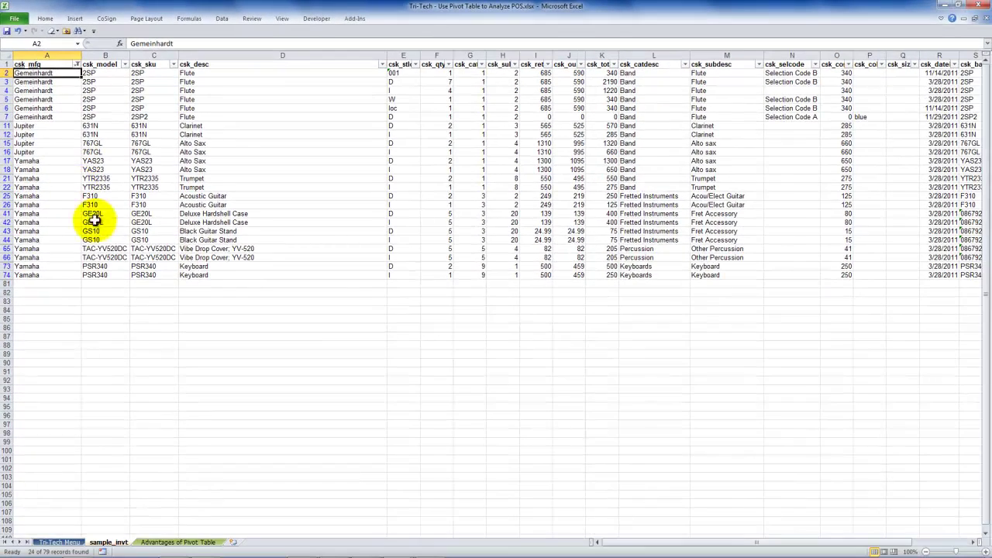
- Review the Advantages of Pivot Tables sheet and return to the sample_invt sheet
left_click(154, 542)
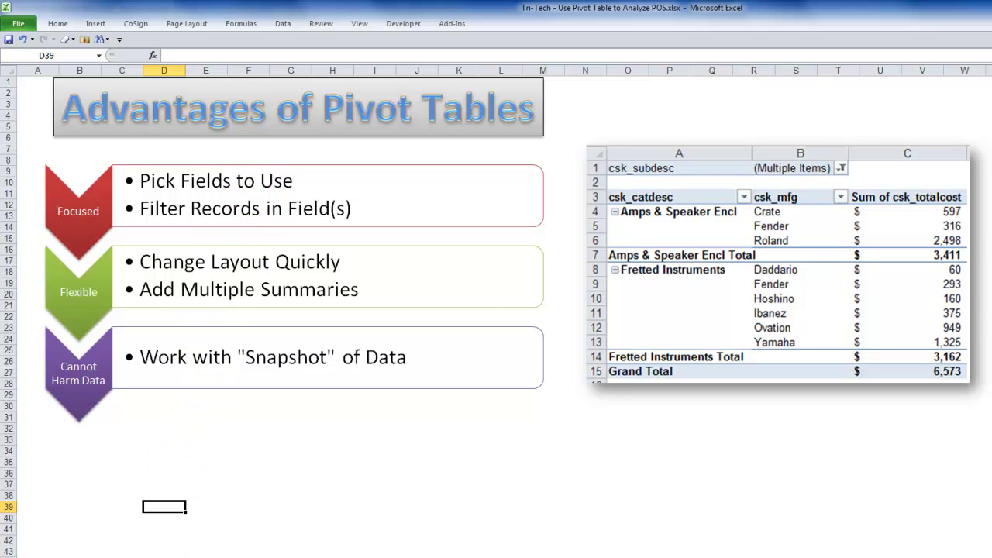
key("ctrl+Page_Down")
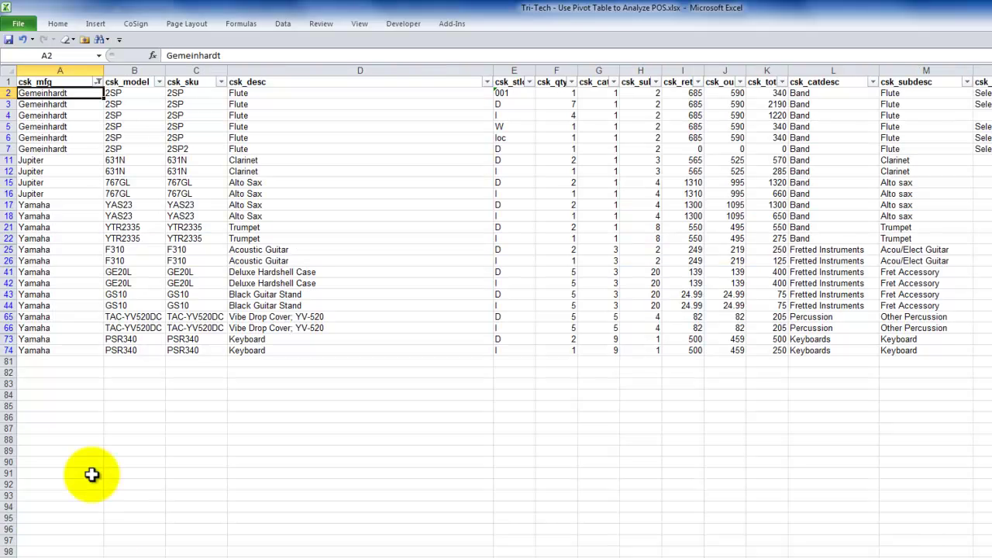
- Show all manufacturers in the csk_mfg column again and turn off filtering for the list
left_click(98, 82)
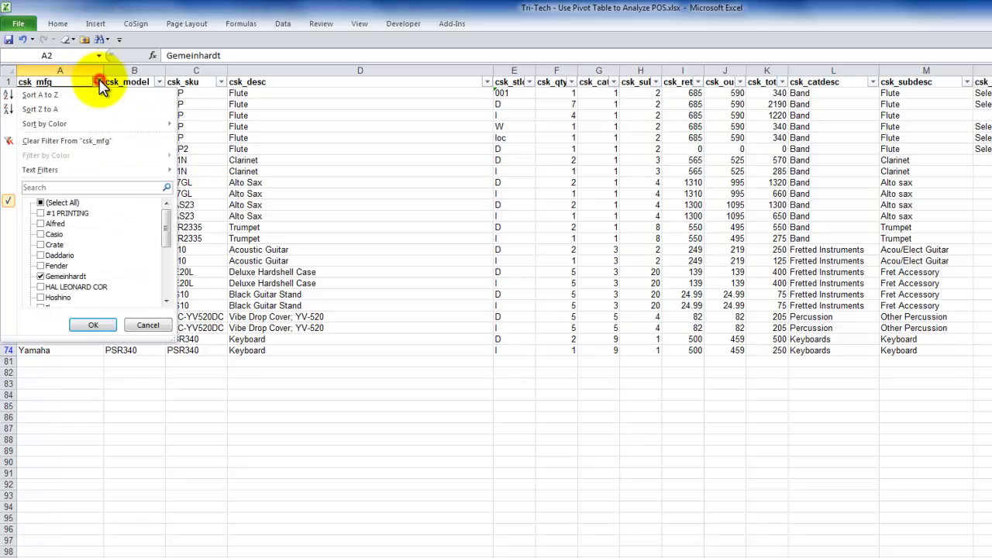
left_click(43, 203)
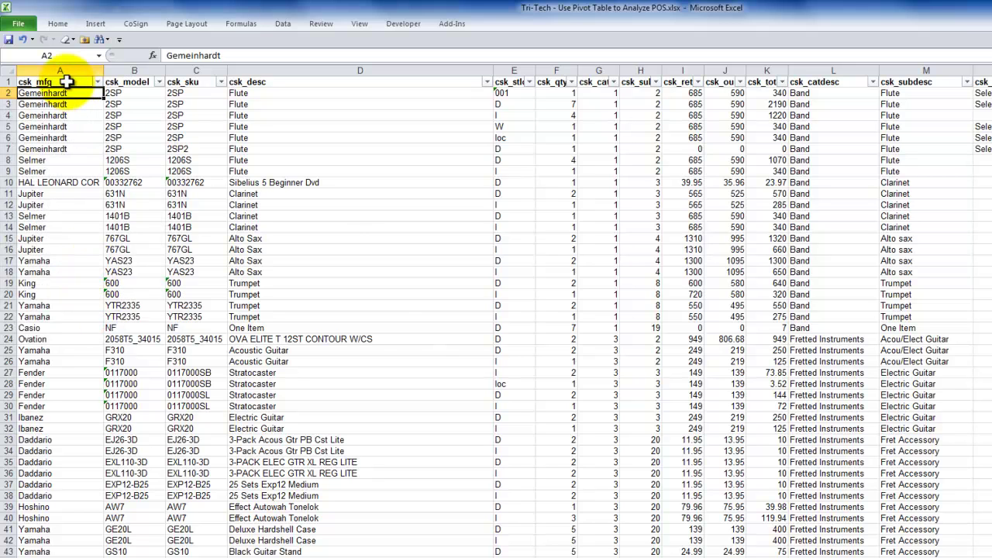
left_click(284, 25)
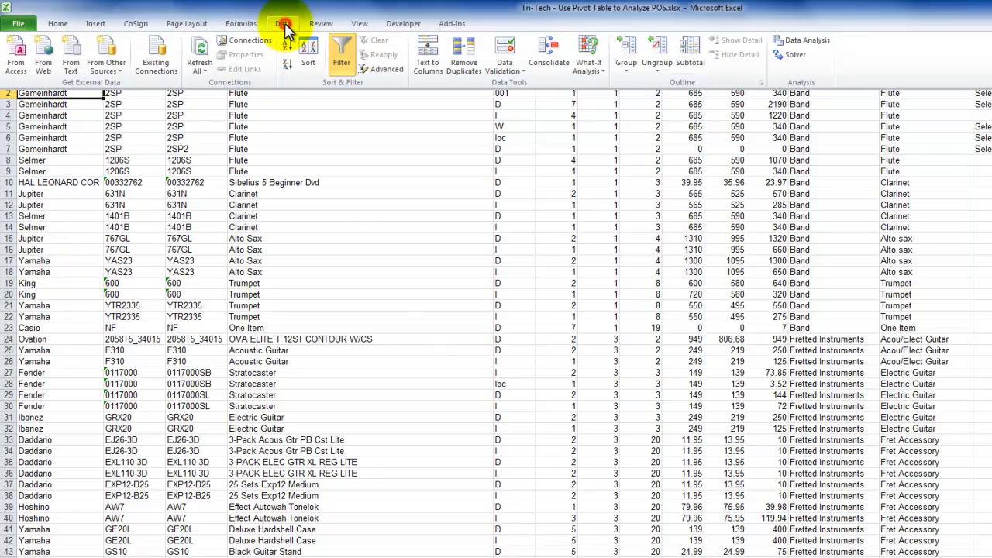
left_click(341, 63)
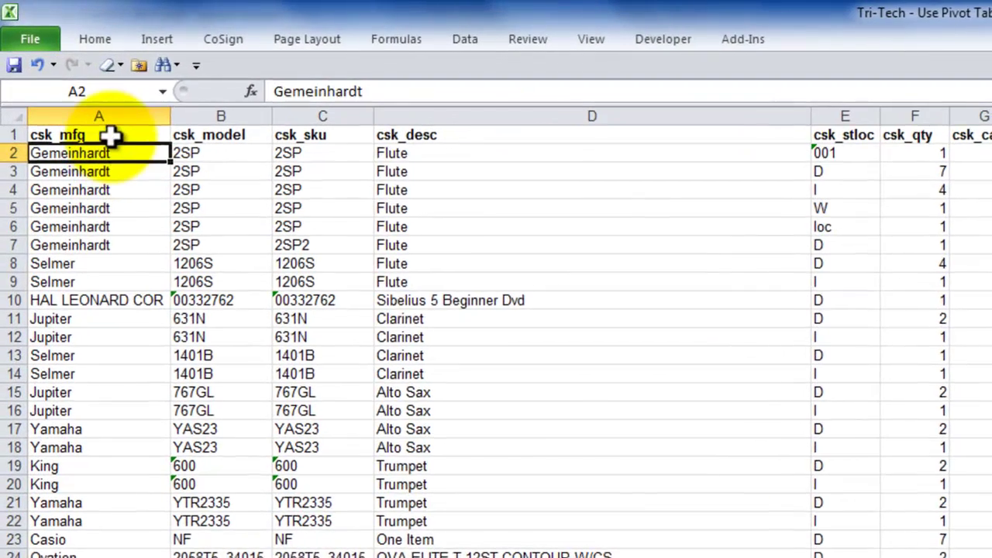
- Examine the column headings in row 1, including csk_mfg, csk_model, csk_sku and csk_desc
left_click(110, 136)
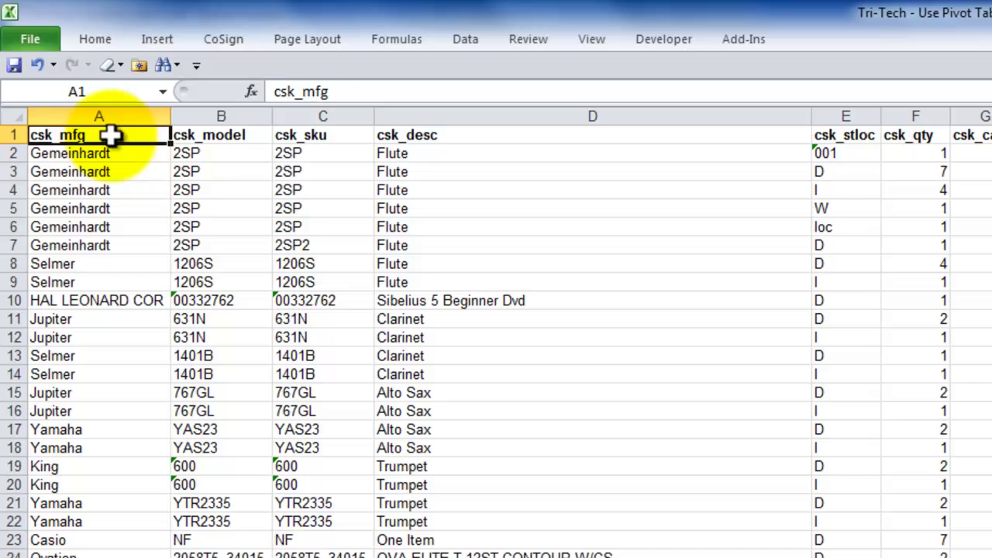
left_click(310, 134)
left_click(456, 135)
left_click(294, 136)
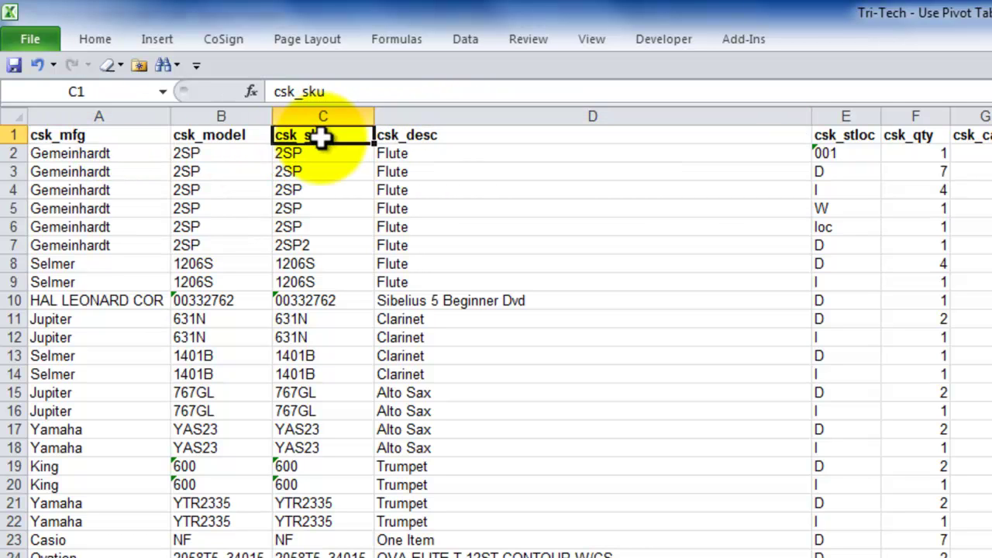
left_click(239, 137)
- Remove the bold formatting from all column headings in row 1
left_click(98, 137)
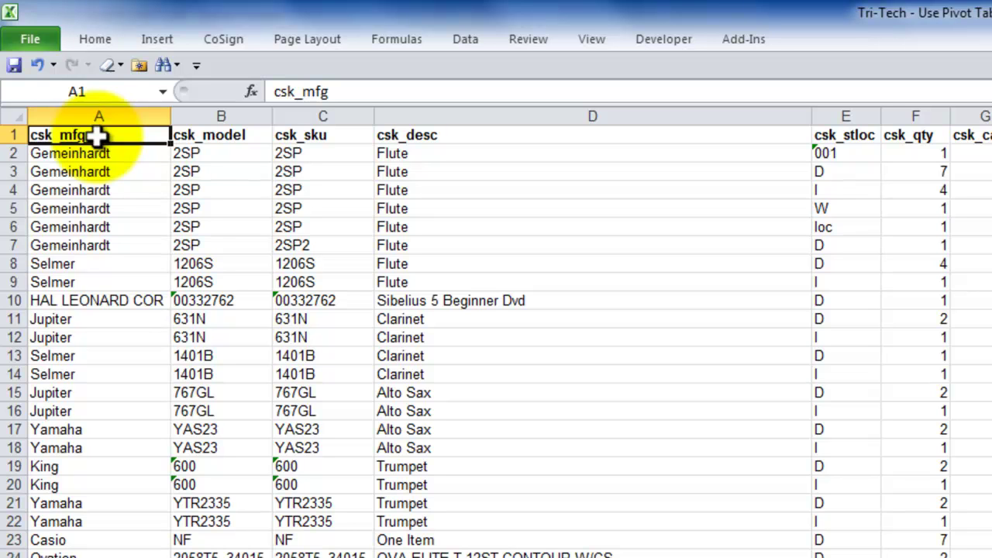
key("ctrl+shift+Right")
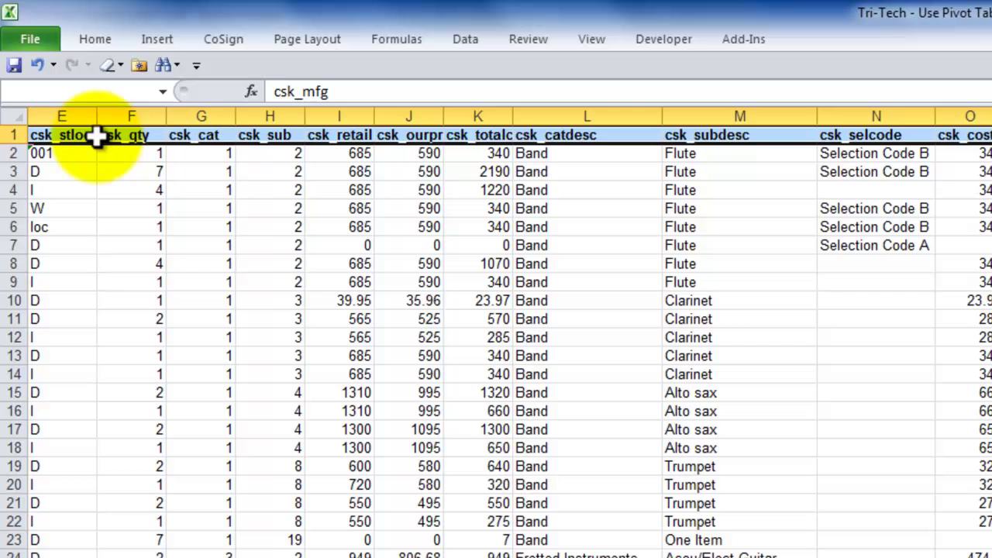
left_click(99, 41)
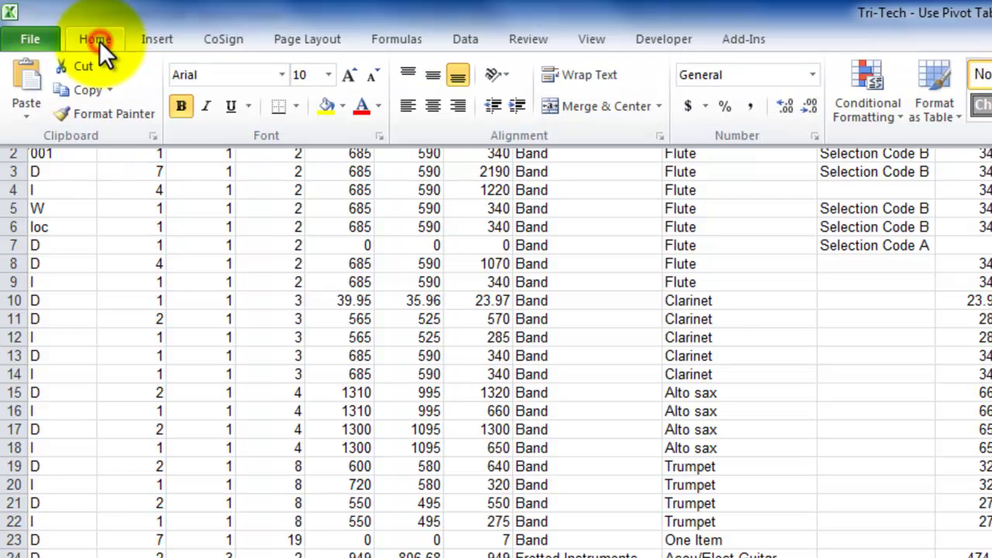
left_click(182, 106)
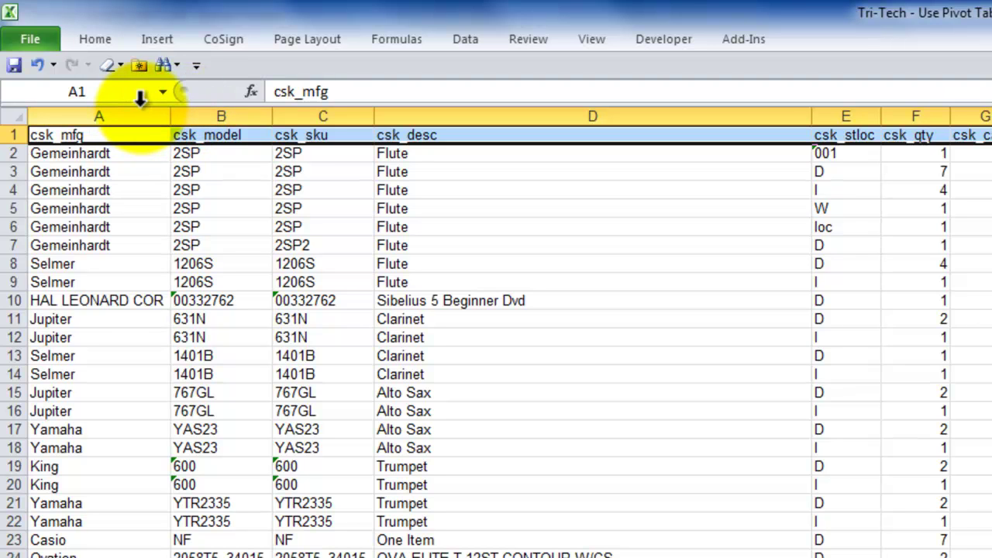
- Create a PivotTable on a new worksheet from the range sample_invt!$A$1:$Y$80
left_click(234, 265)
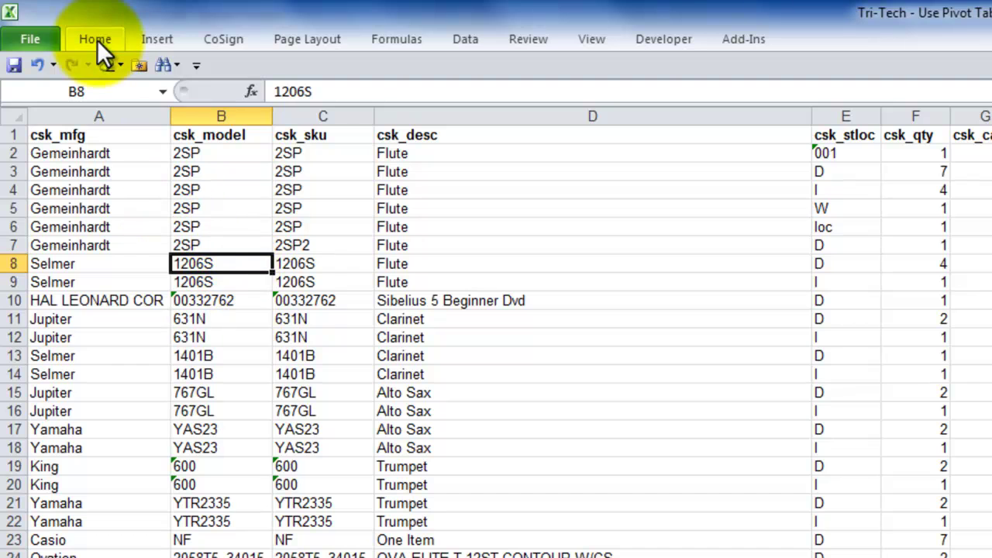
left_click(160, 39)
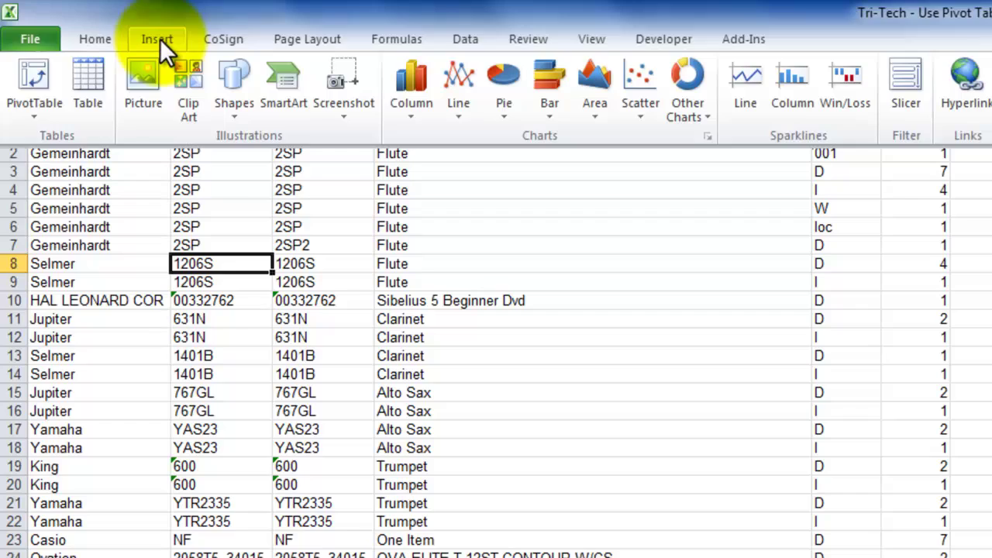
left_click(31, 87)
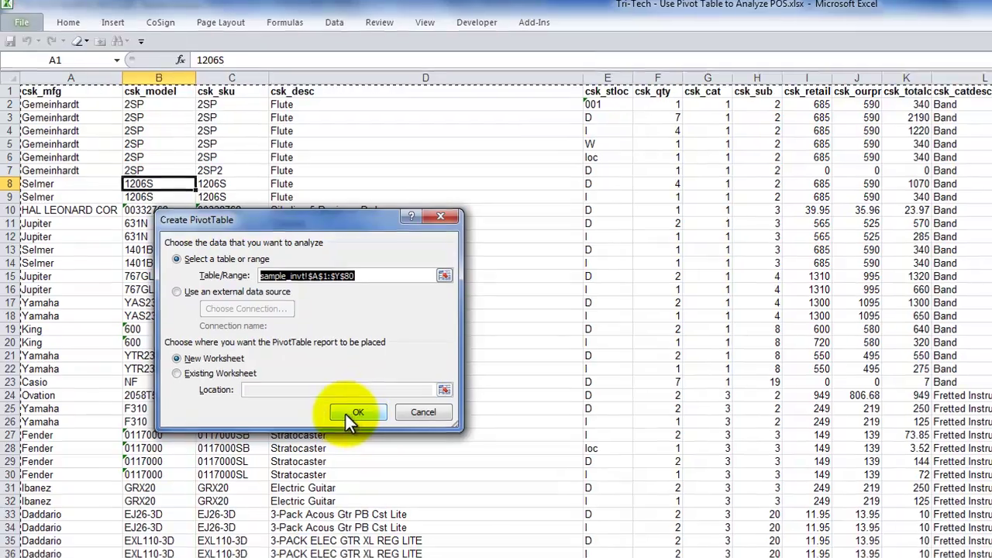
left_click(357, 416)
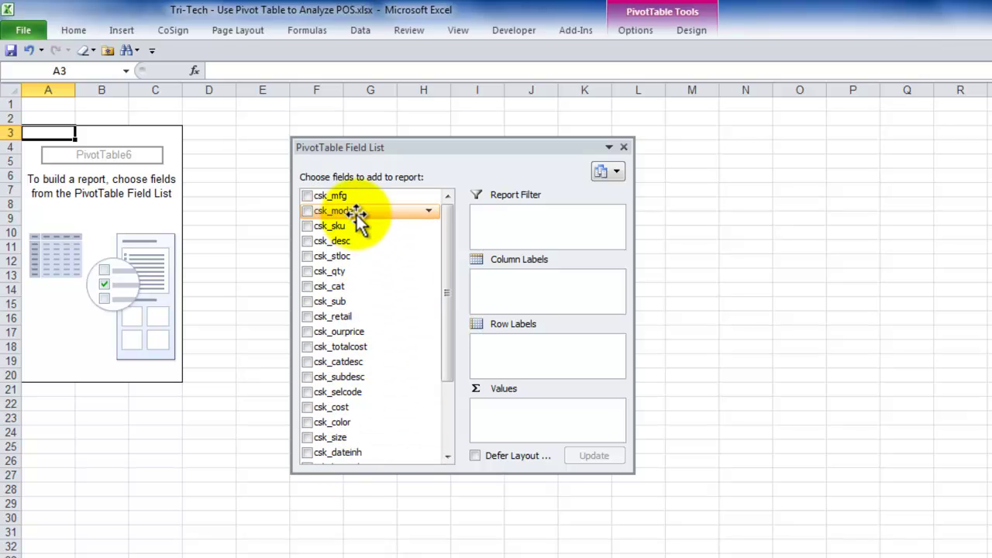
- Add csk_mfg as the pivot table's row labels and the sum of csk_totalcost as its values
left_click(307, 197)
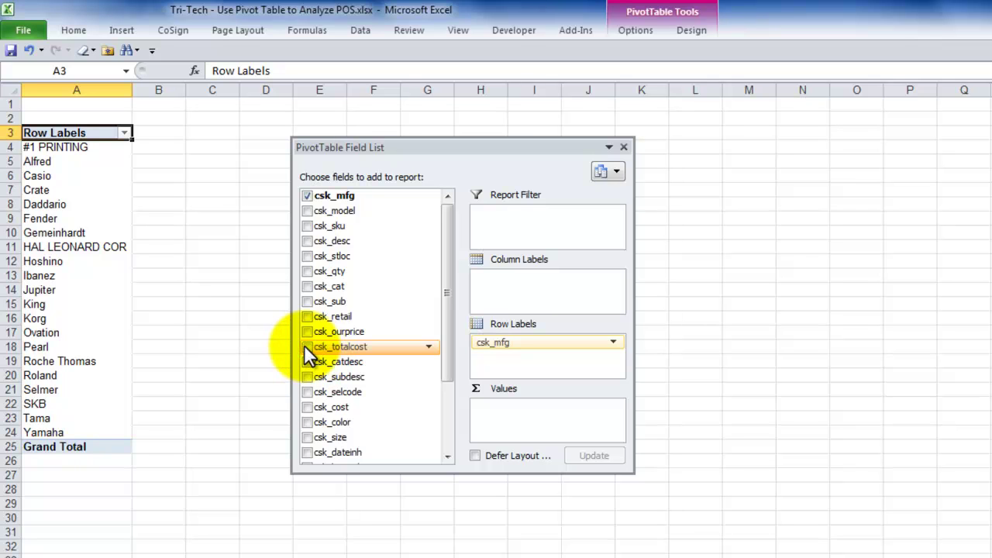
left_click(307, 347)
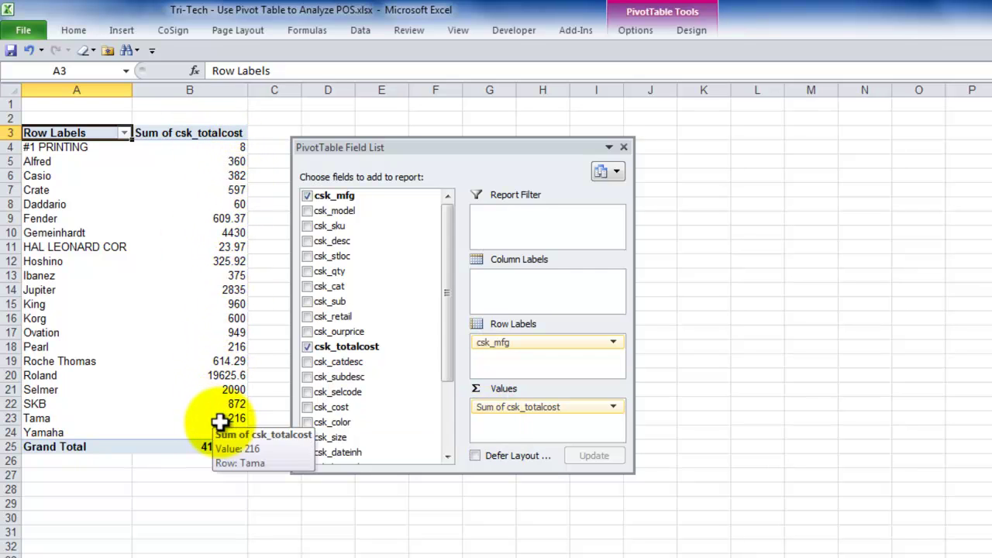
mouse_move(231, 220)
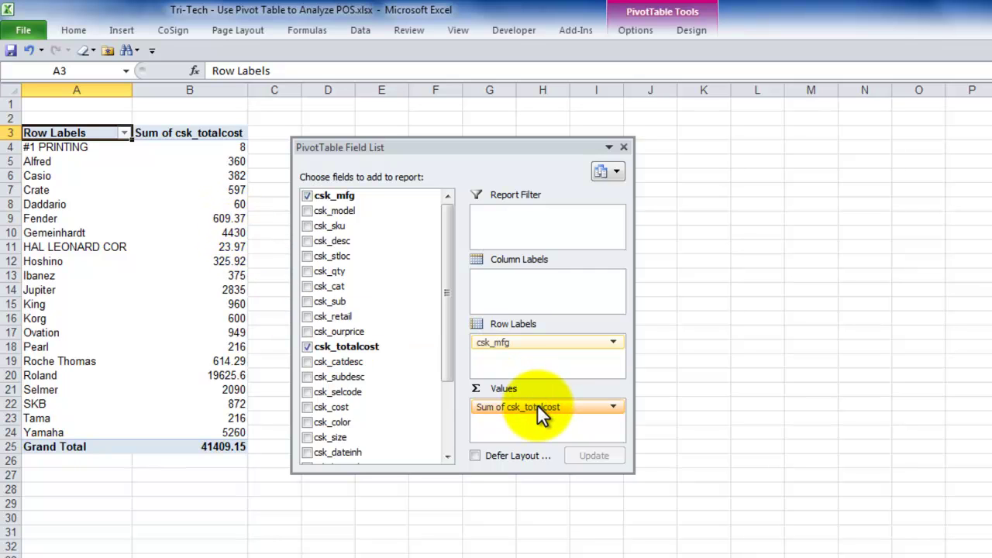
- Remove csk_totalcost from the pivot table and add csk_catdesc as a second row label below csk_mfg
left_click(308, 349)
left_click(306, 348)
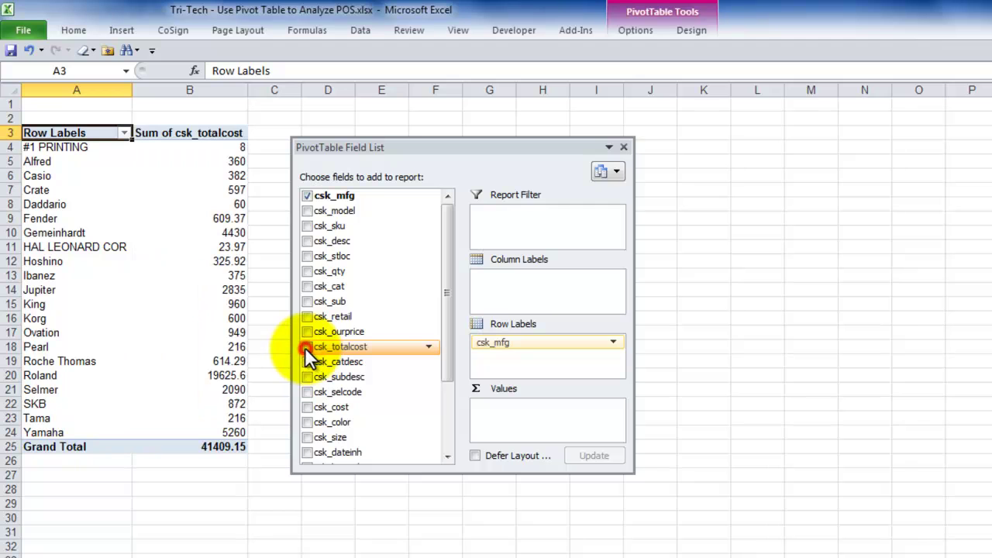
left_click_drag(305, 348, 690, 401)
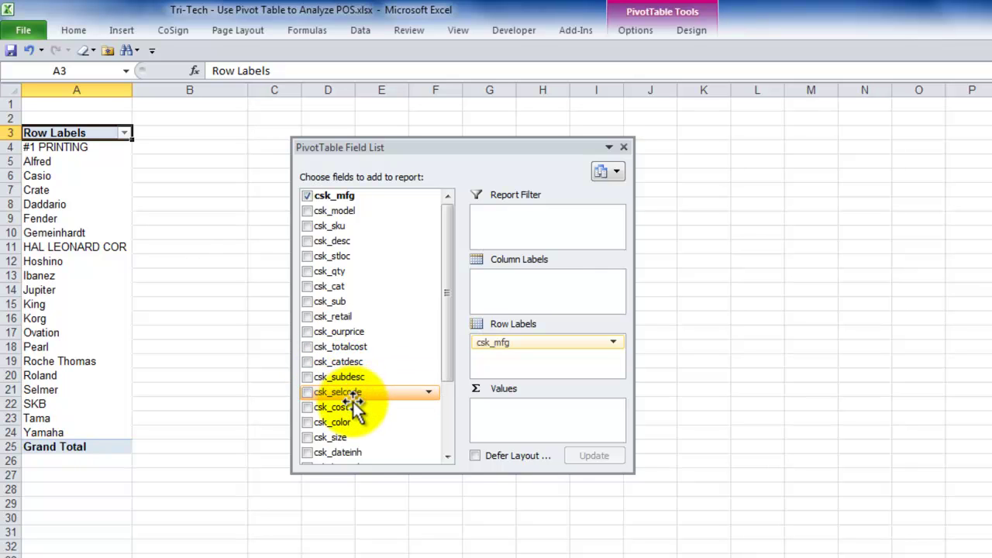
left_click(306, 362)
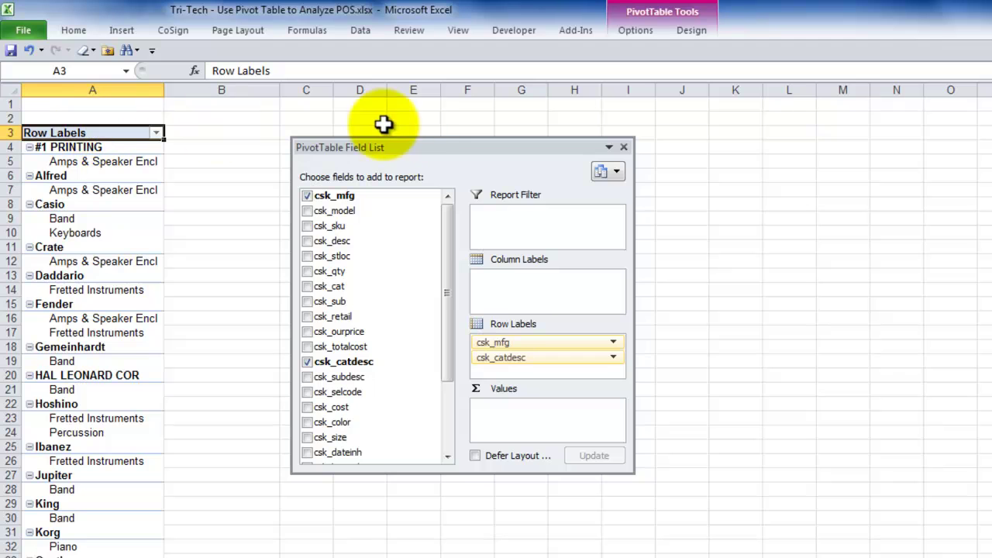
left_click_drag(426, 149, 553, 146)
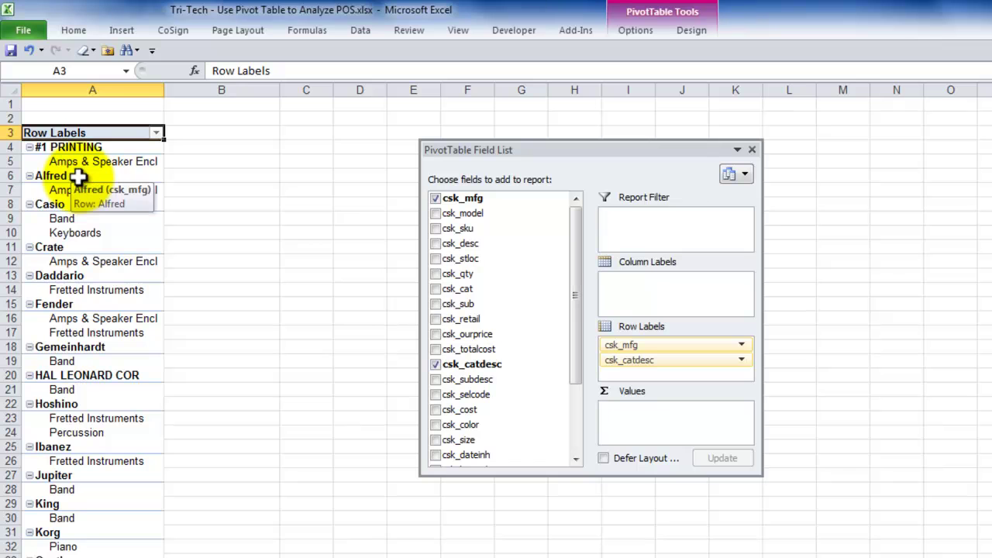
- Show the pivot table report layout in Tabular Form
left_click(306, 151)
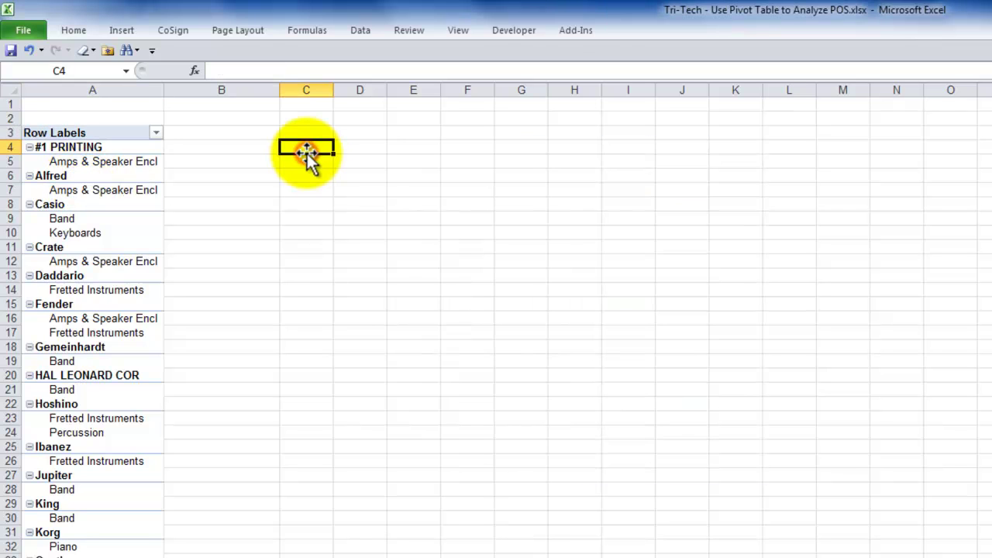
left_click(91, 188)
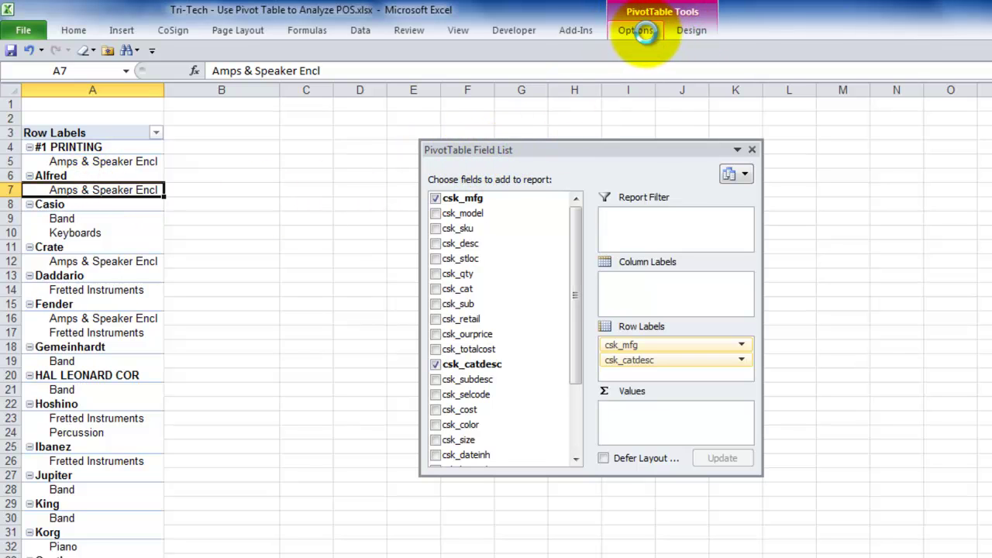
left_click(688, 31)
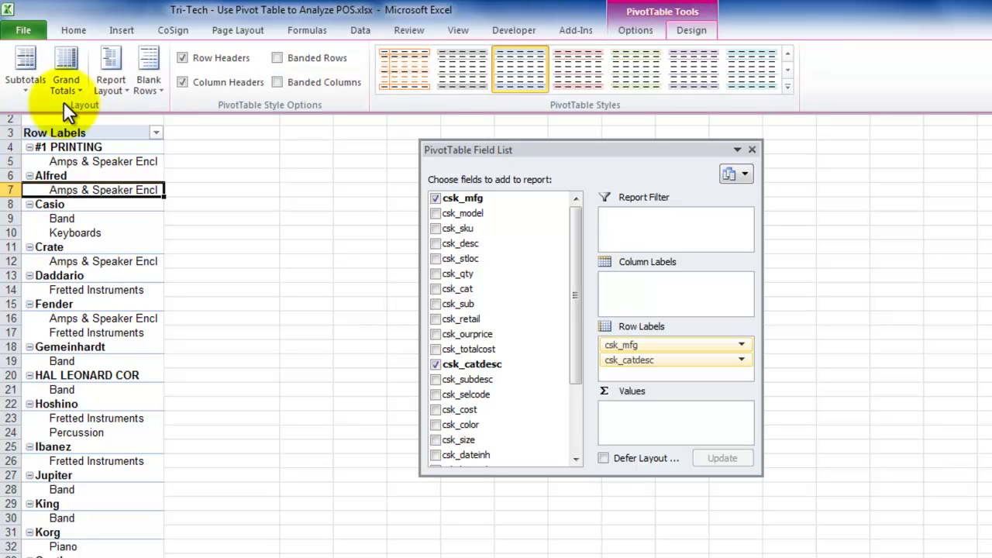
left_click(125, 88)
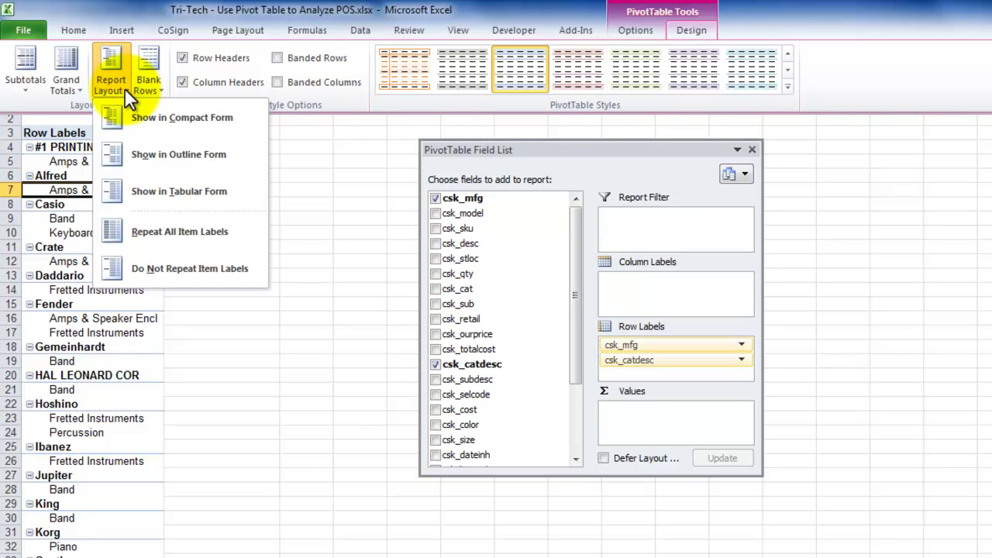
left_click(159, 195)
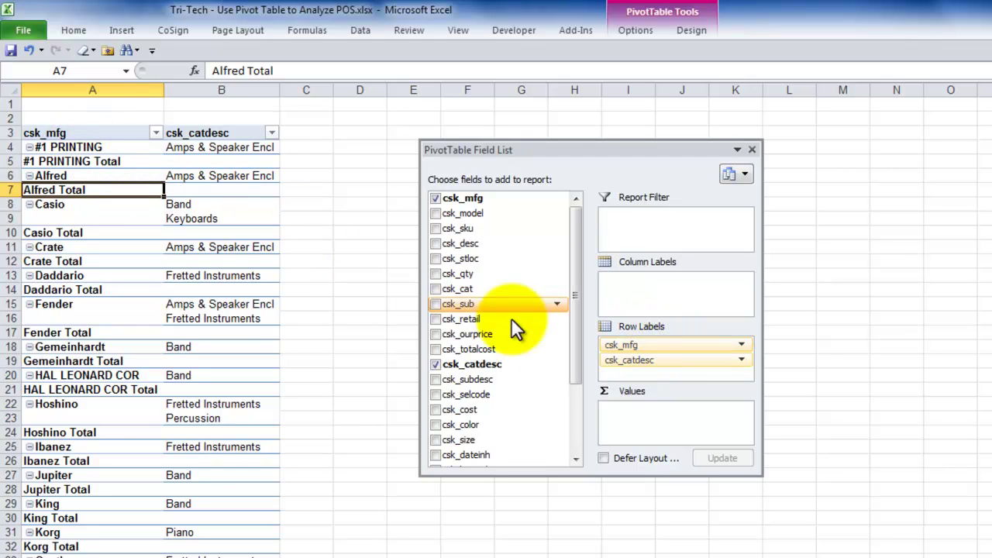
- Move csk_catdesc above csk_mfg in the row labels and add the sum of csk_totalcost as values
left_click(662, 360)
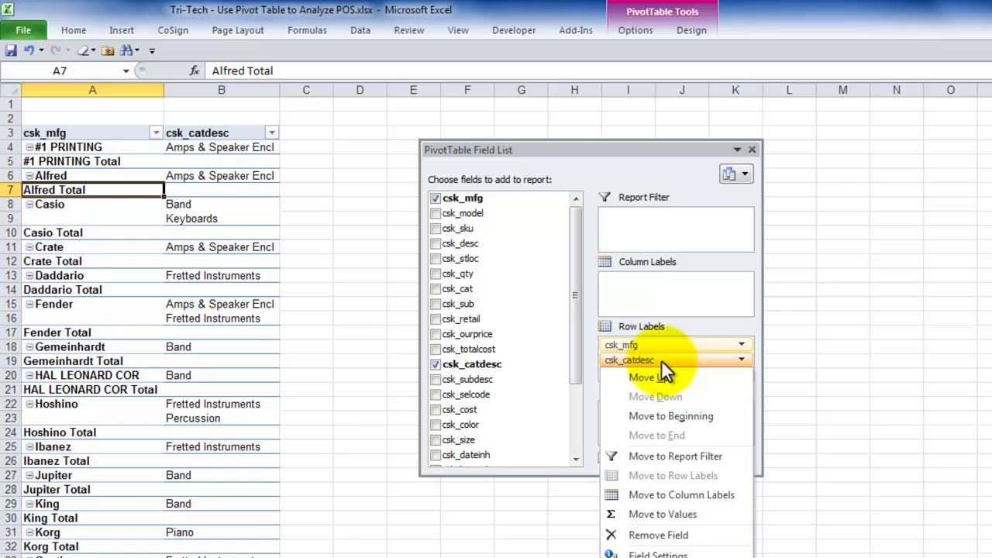
left_click(660, 378)
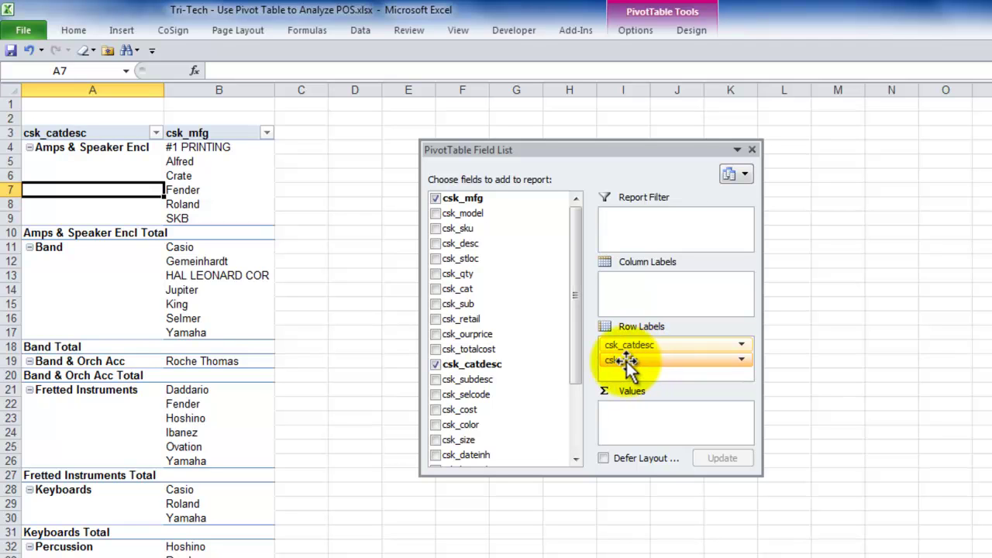
left_click(435, 349)
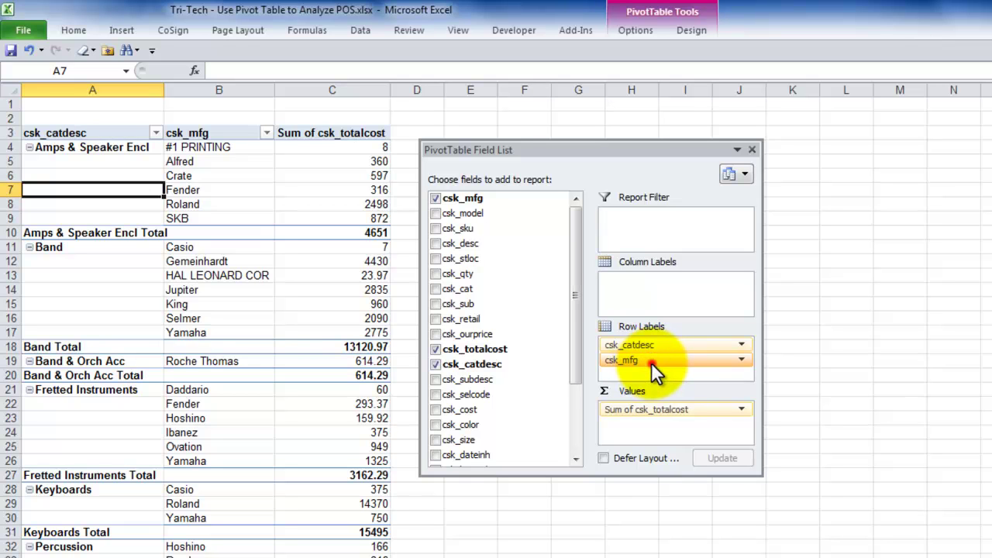
- Try csk_mfg as column labels in the pivot table, and undo the move
mouse_move(651, 363)
left_mouse_down()
mouse_move(666, 349)
mouse_move(659, 291)
mouse_move(665, 364)
left_mouse_up()
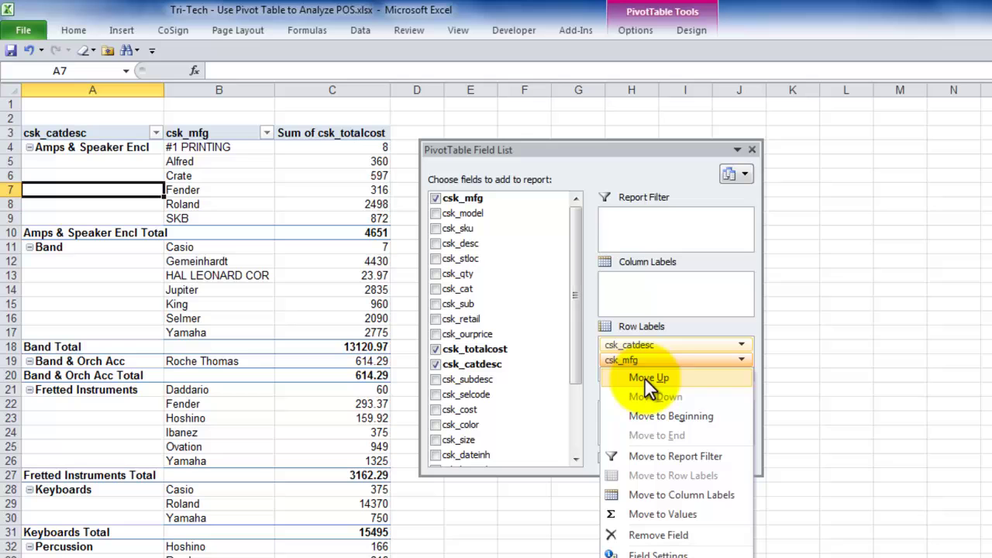
left_click(655, 499)
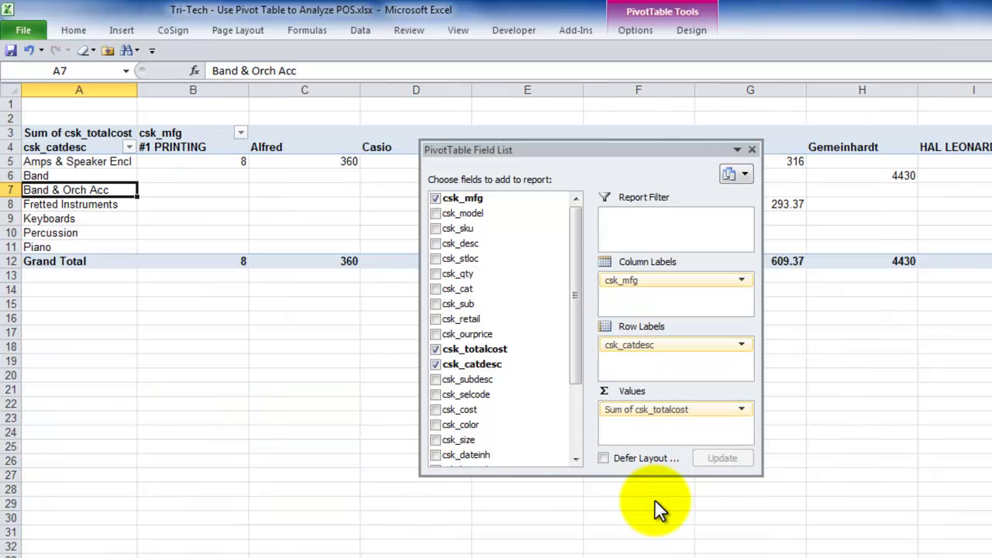
left_click_drag(613, 149, 624, 290)
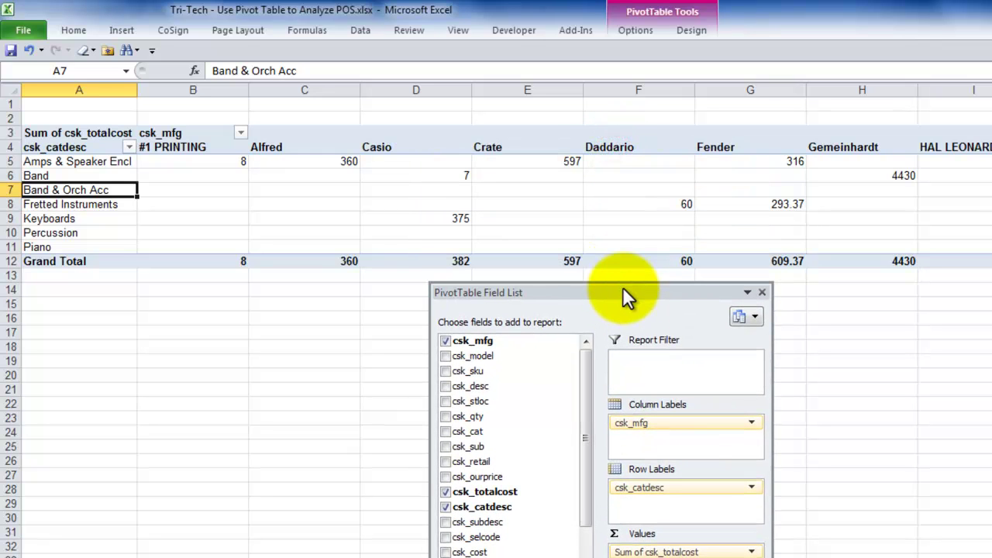
key("ctrl+z")
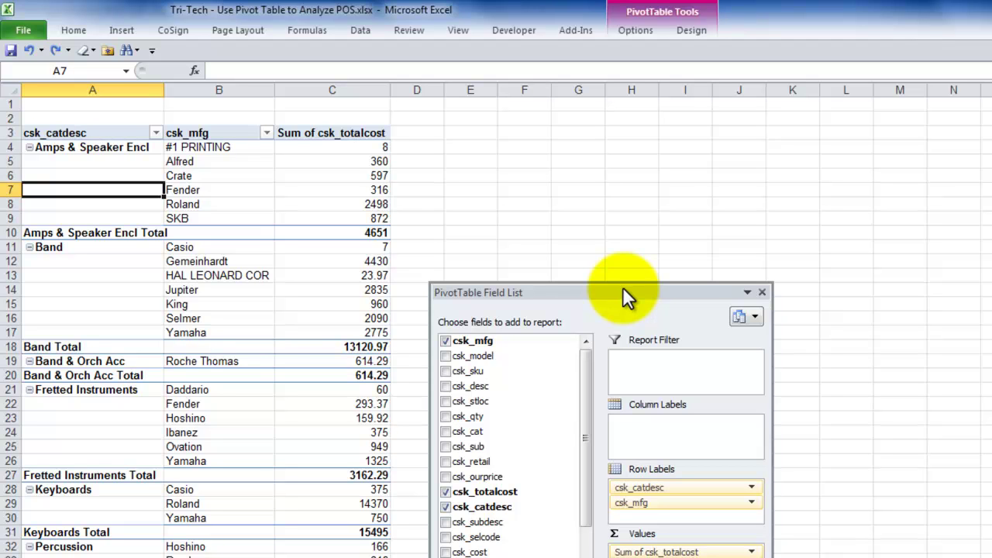
- Review the csk_totalcost values of the Amps & Speaker Encl and Band categories
left_click(363, 201)
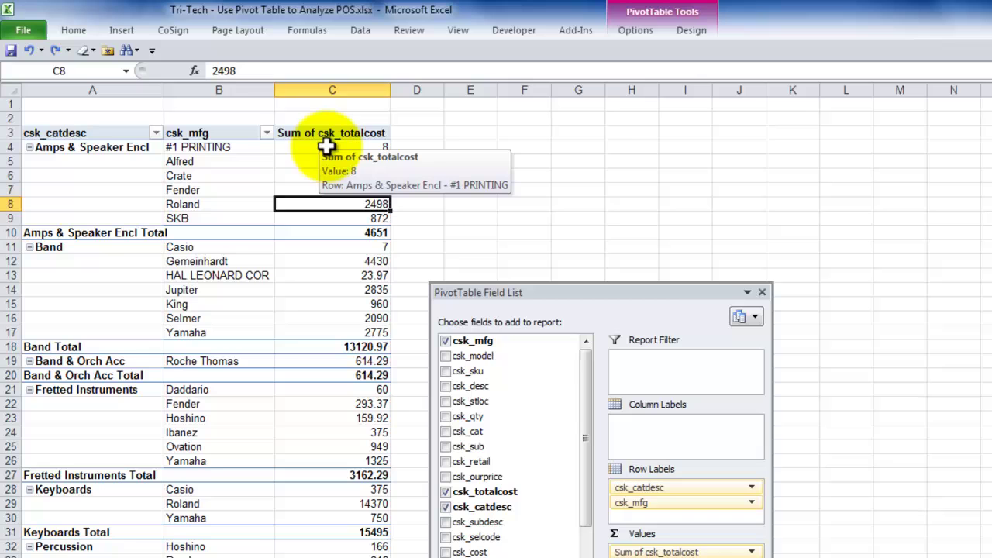
left_click_drag(319, 147, 322, 214)
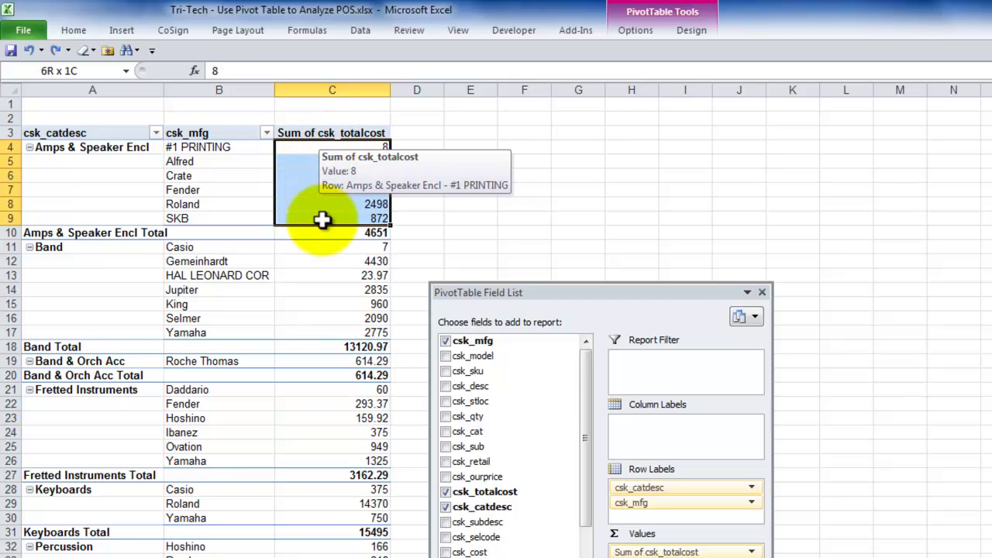
left_click_drag(322, 220, 328, 226)
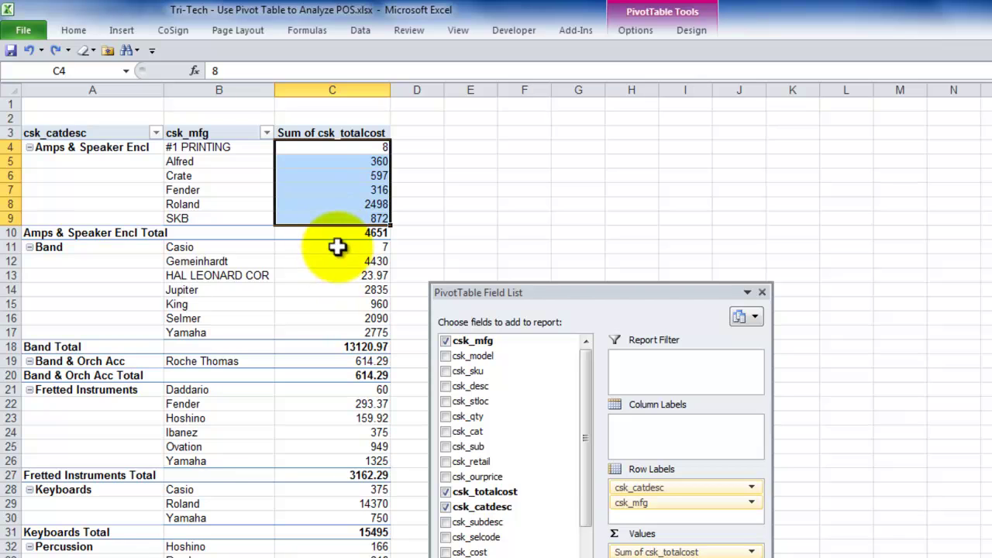
left_click(337, 247)
left_click_drag(336, 247, 348, 333)
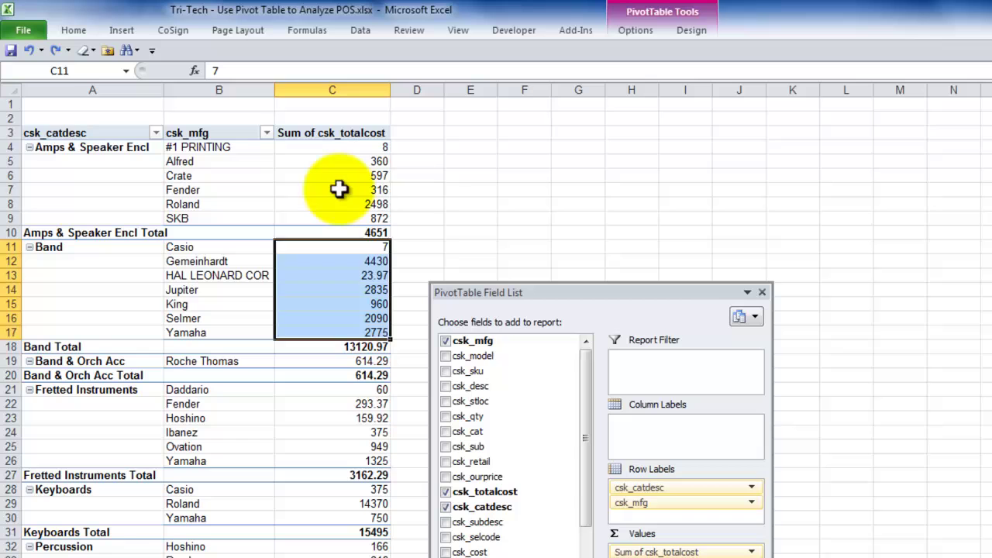
- Format the Sum of csk_totalcost value field as Accounting with 0 decimal places and the $ symbol
left_click(339, 190)
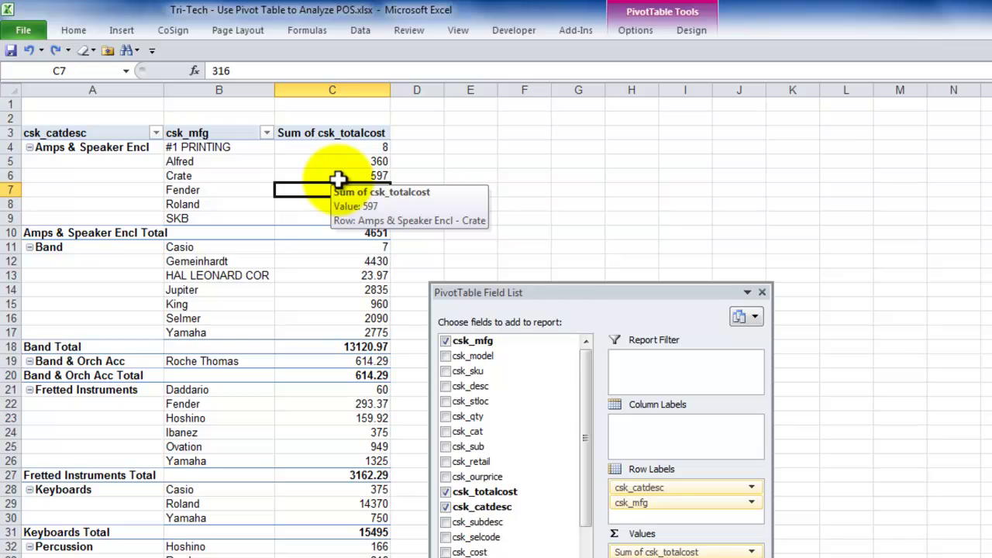
mouse_move(324, 190)
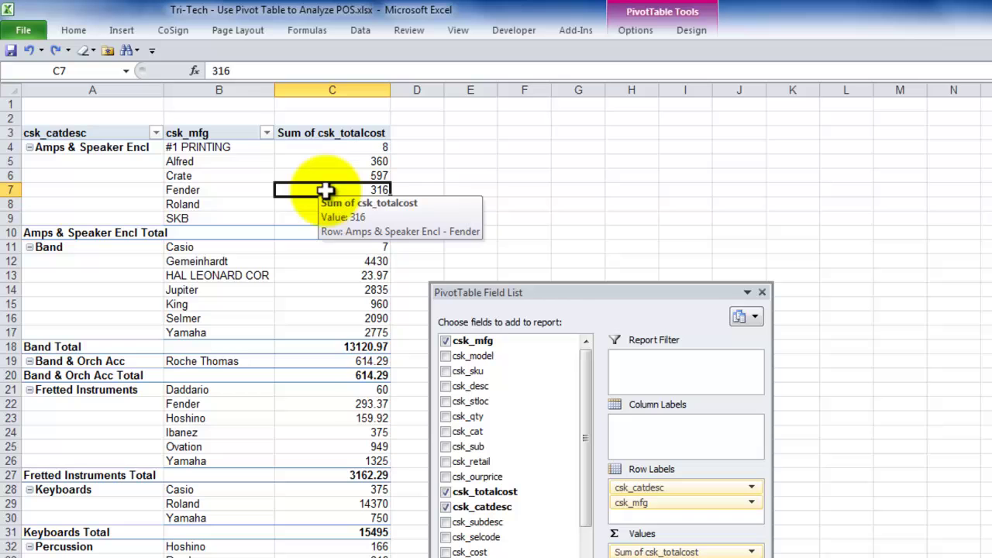
right_click(325, 190)
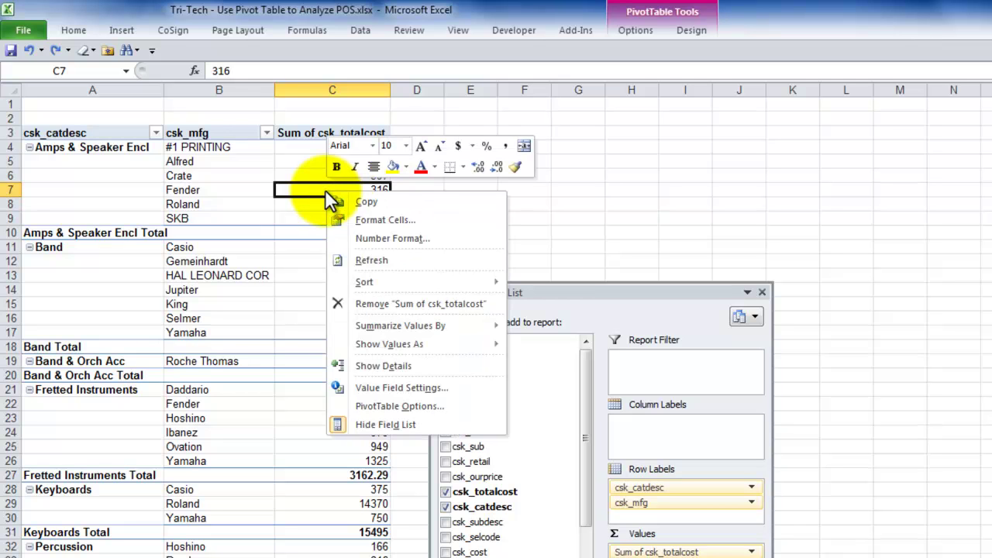
left_click(397, 389)
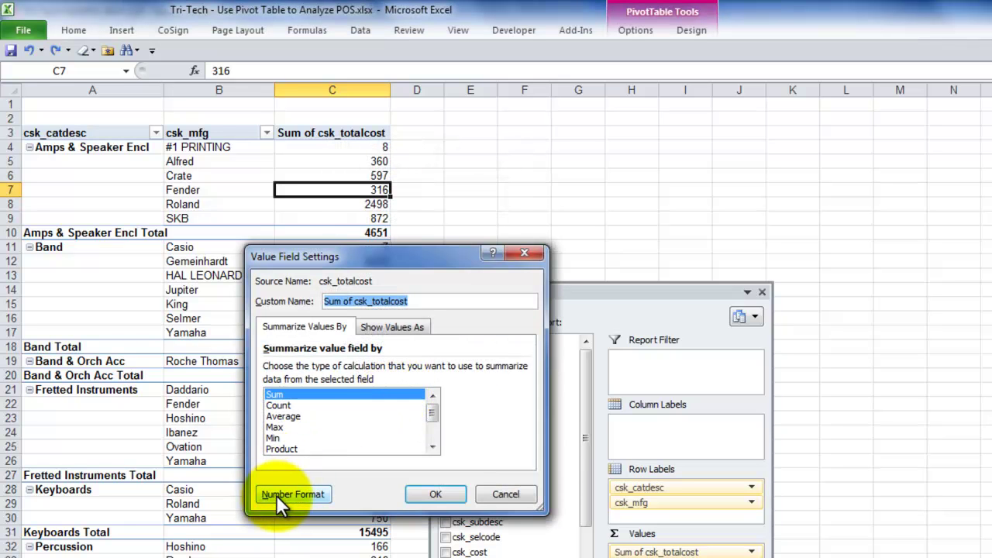
left_click(293, 495)
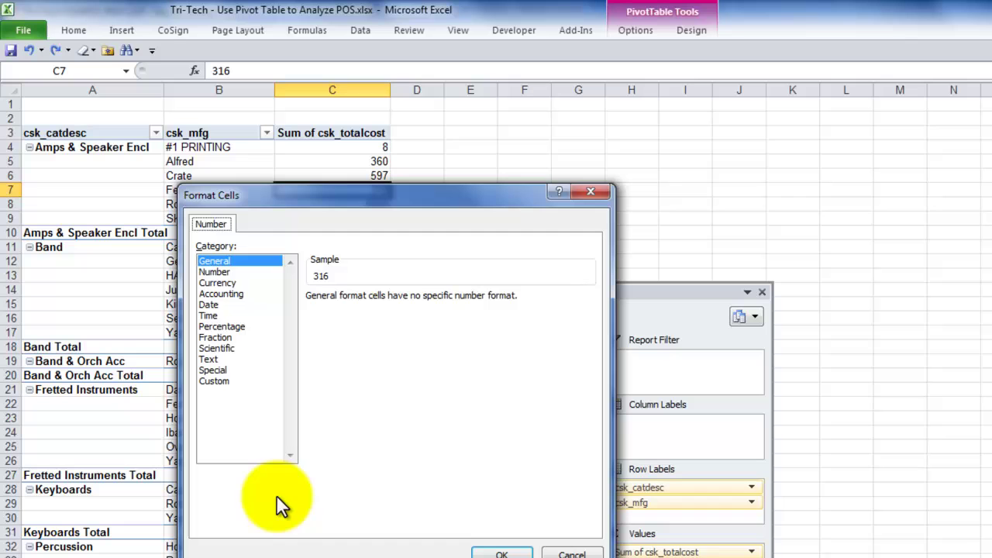
left_click(226, 294)
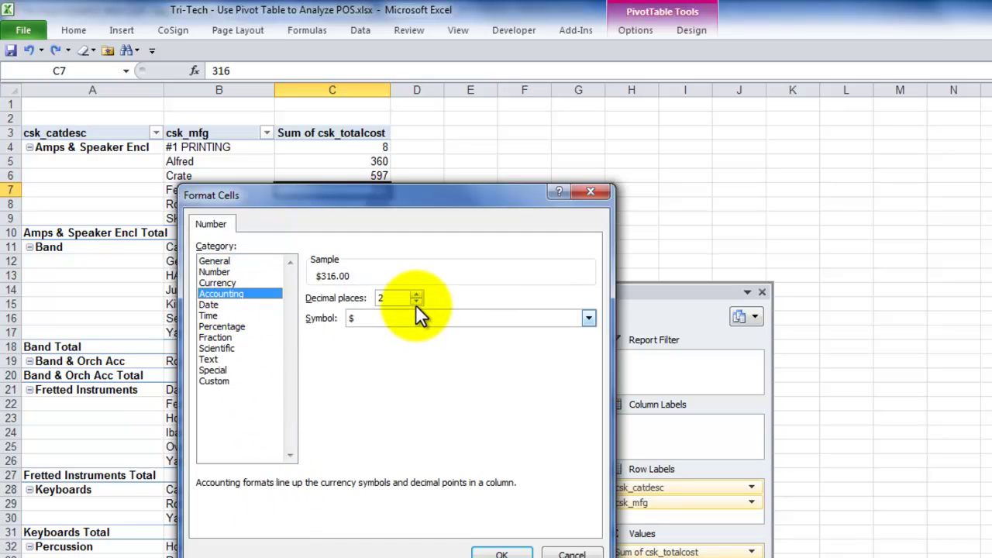
left_click(416, 303)
left_click(415, 302)
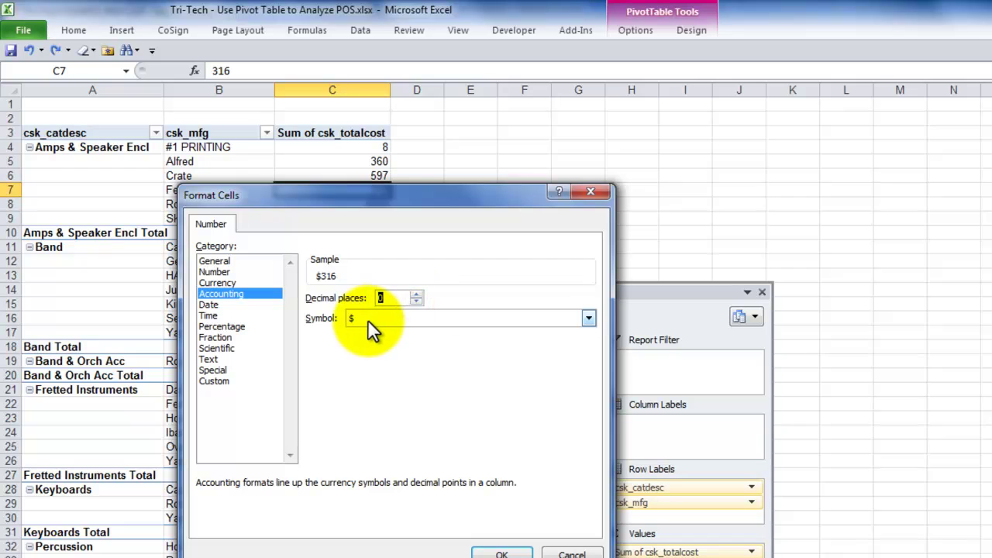
left_click(502, 553)
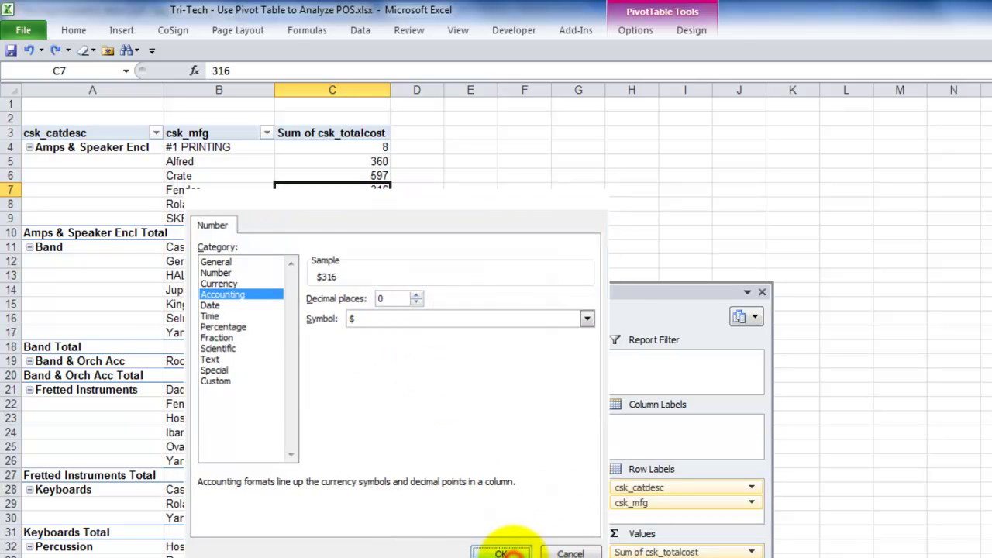
left_click(435, 495)
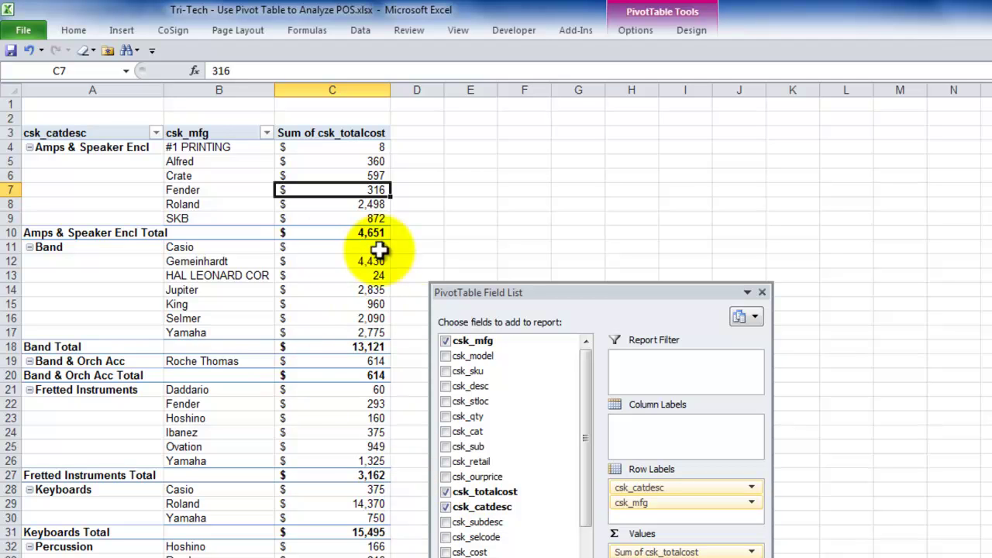
- Try moving csk_mfg from the row labels to the column labels again, and undo it
mouse_move(340, 285)
mouse_move(335, 204)
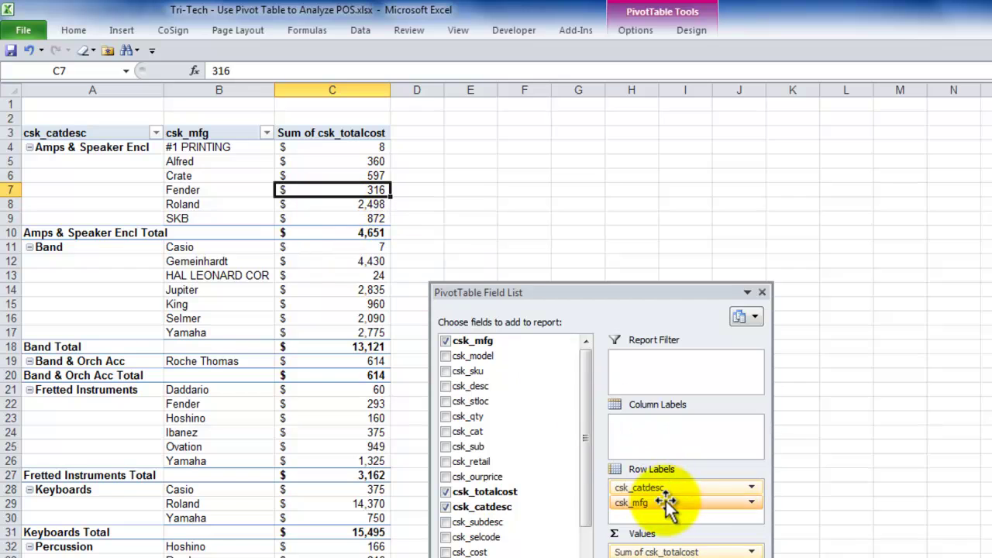
left_click_drag(666, 503, 664, 425)
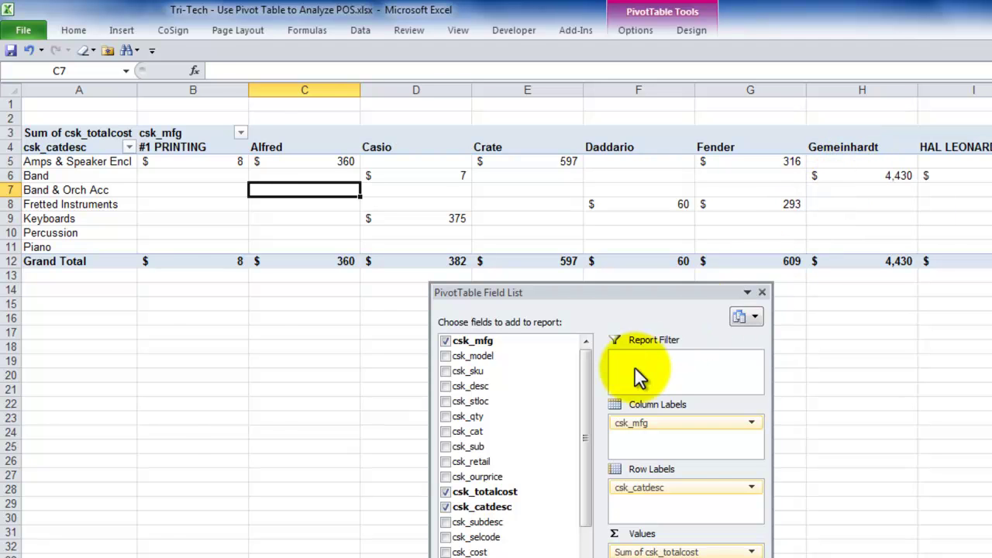
key("ctrl+z")
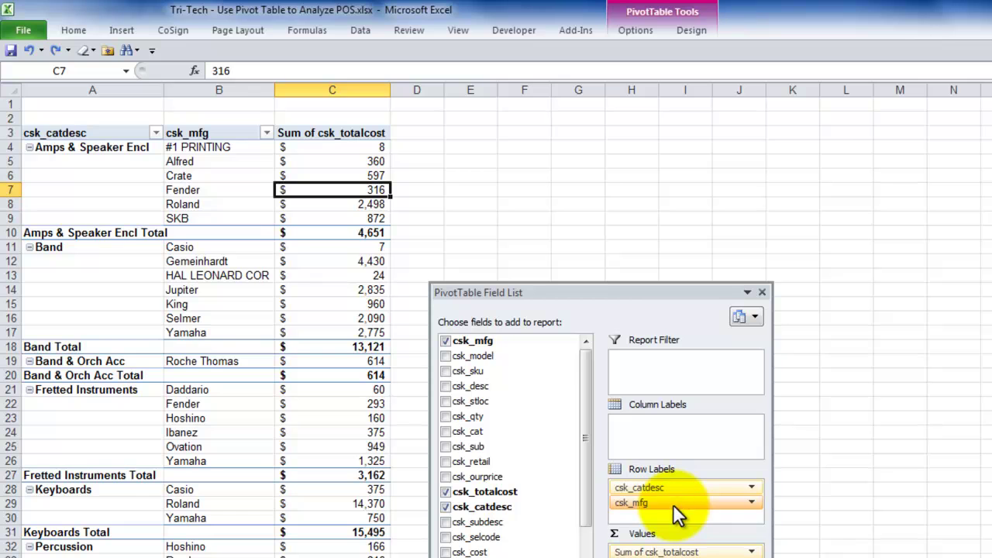
- Add csk_subdesc to the row labels and move csk_mfg to the report filter
left_click(445, 524)
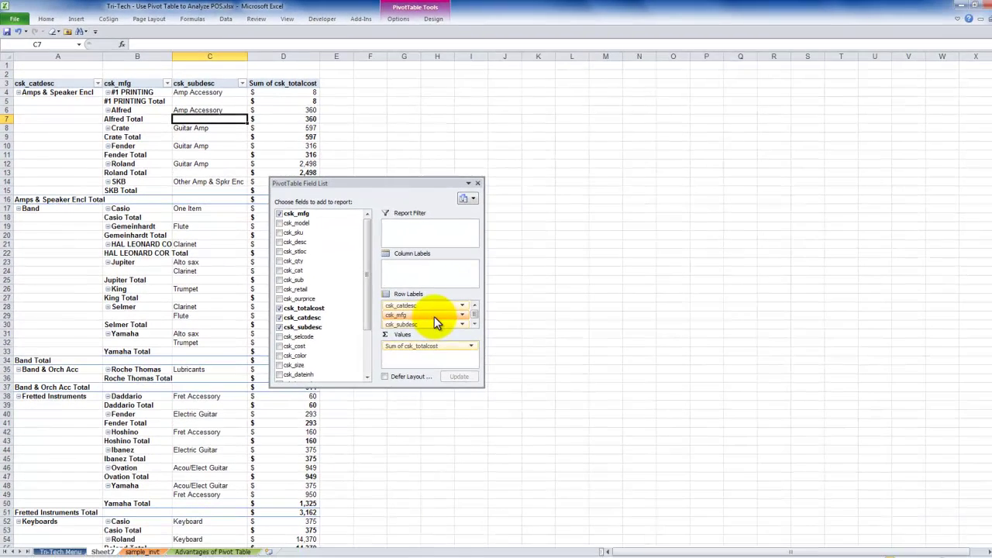
left_click(435, 316)
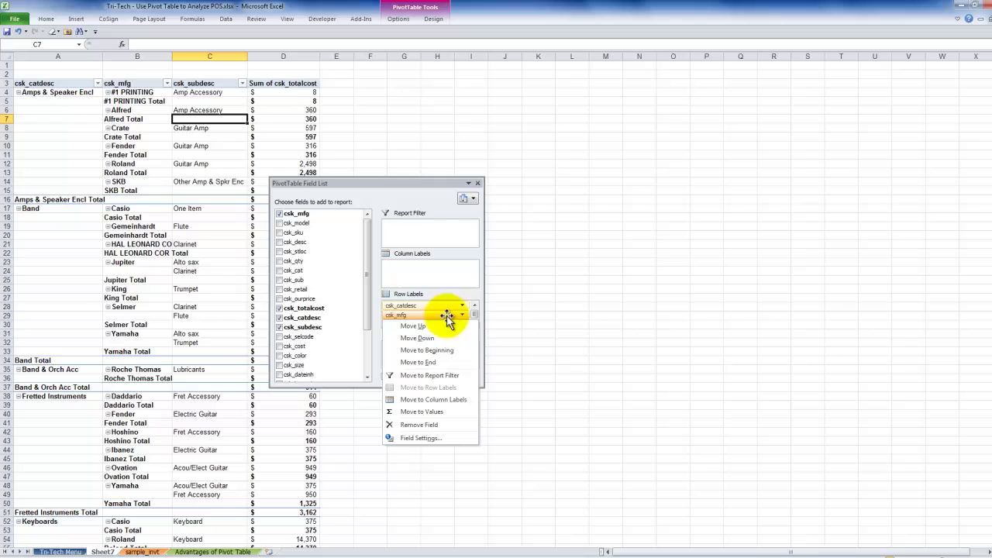
left_click(432, 378)
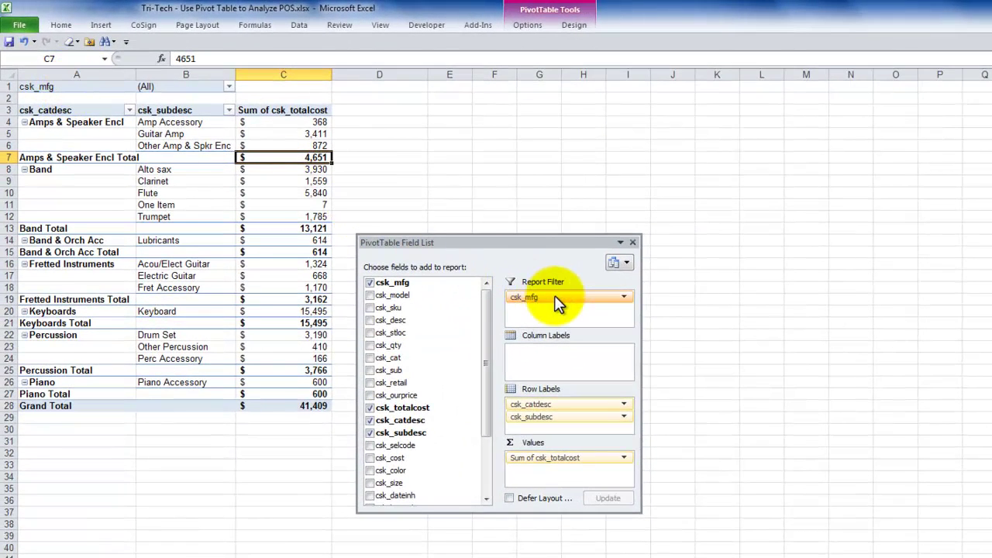
- Filter the report to the csk_mfg manufacturers Daddario, Fender, Hoshino and Ovation, and widen the csk_subdesc column
left_click(229, 86)
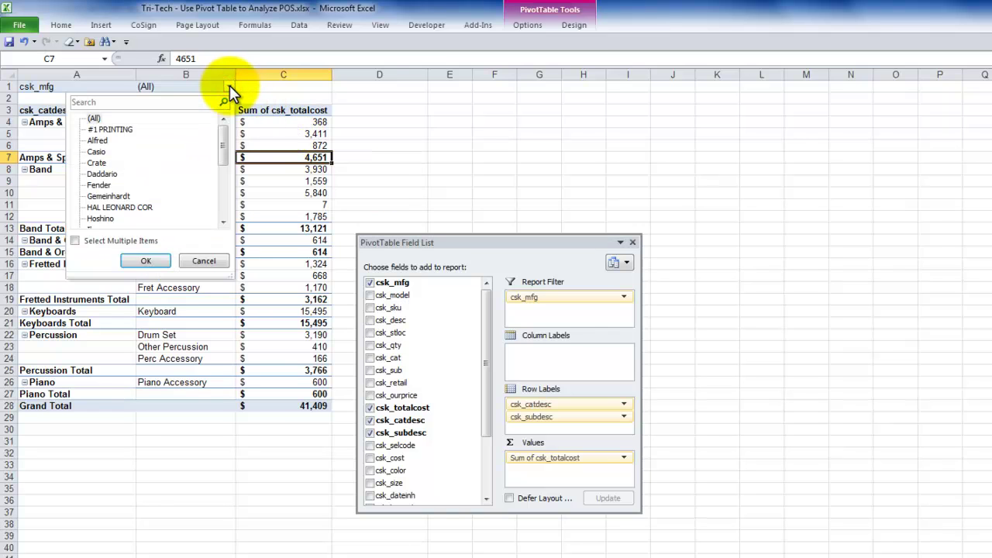
left_click(73, 240)
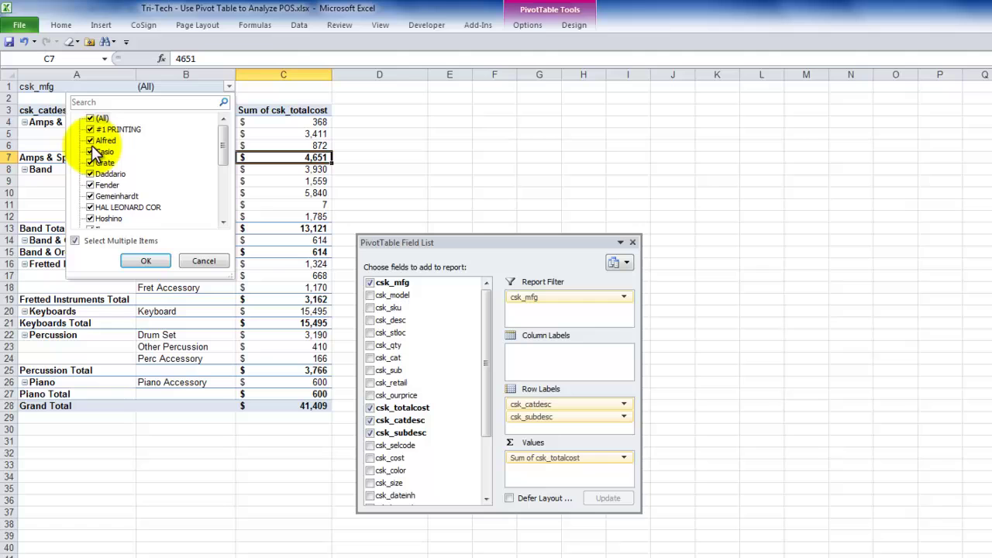
left_click(90, 119)
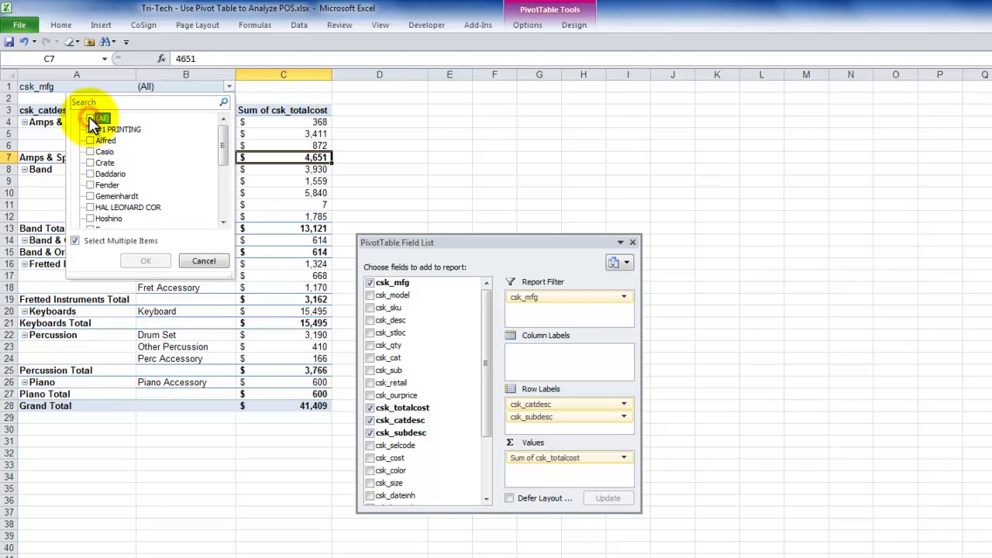
left_click(90, 174)
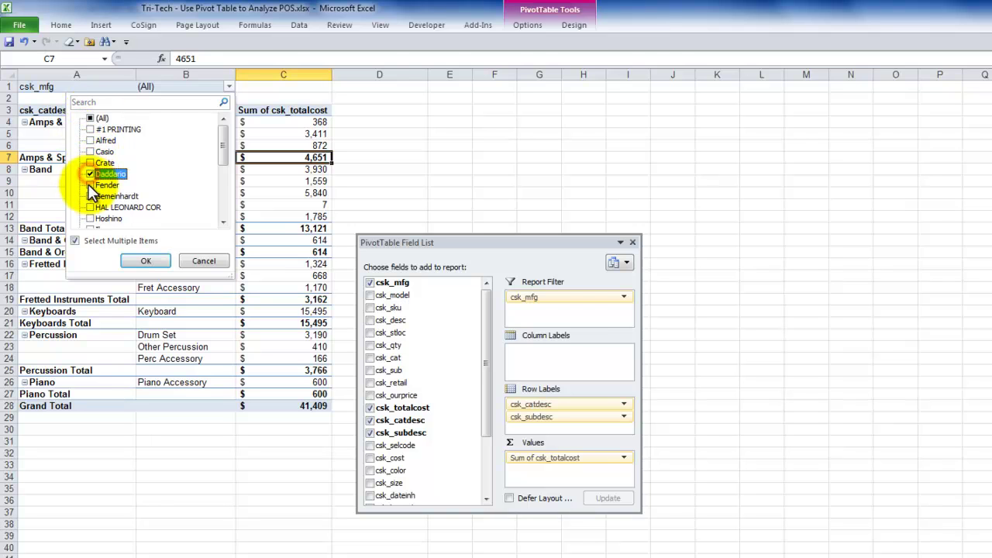
left_click(90, 185)
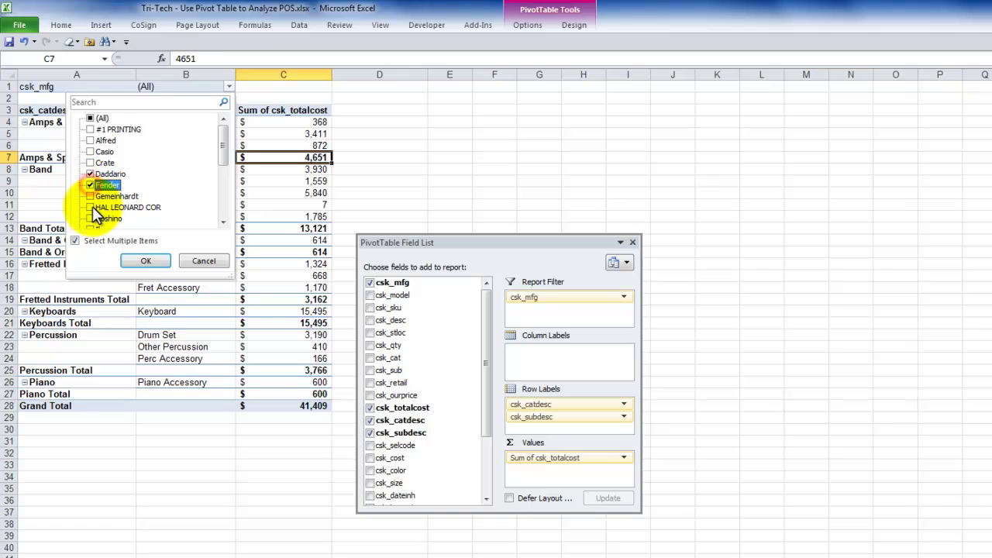
left_click(90, 219)
left_click(223, 223)
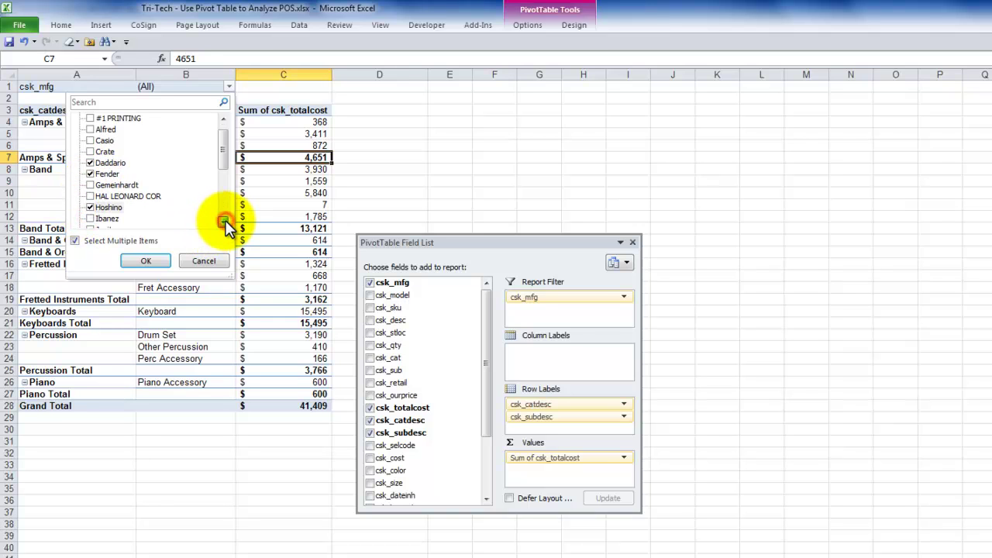
left_click(224, 222)
left_click(224, 223)
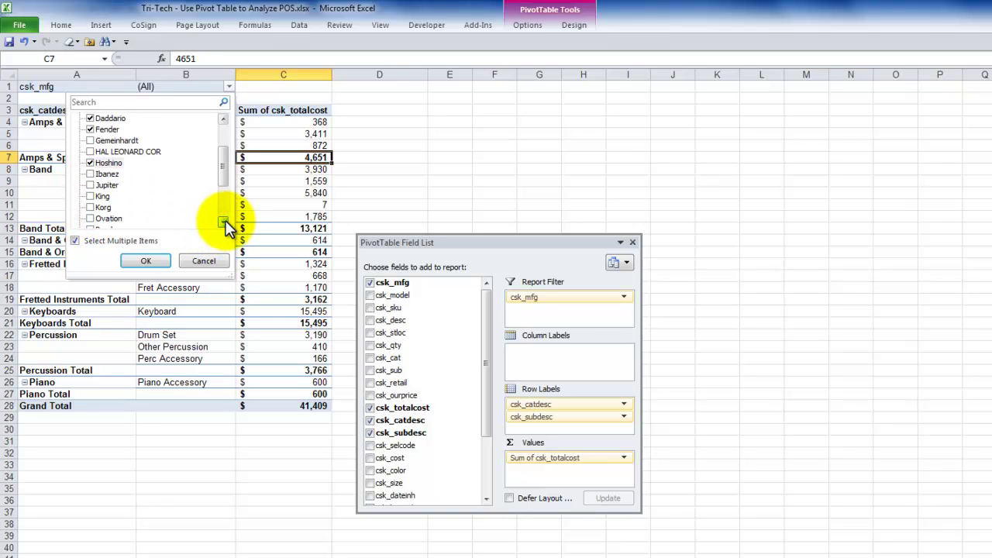
left_click(90, 217)
left_click(141, 261)
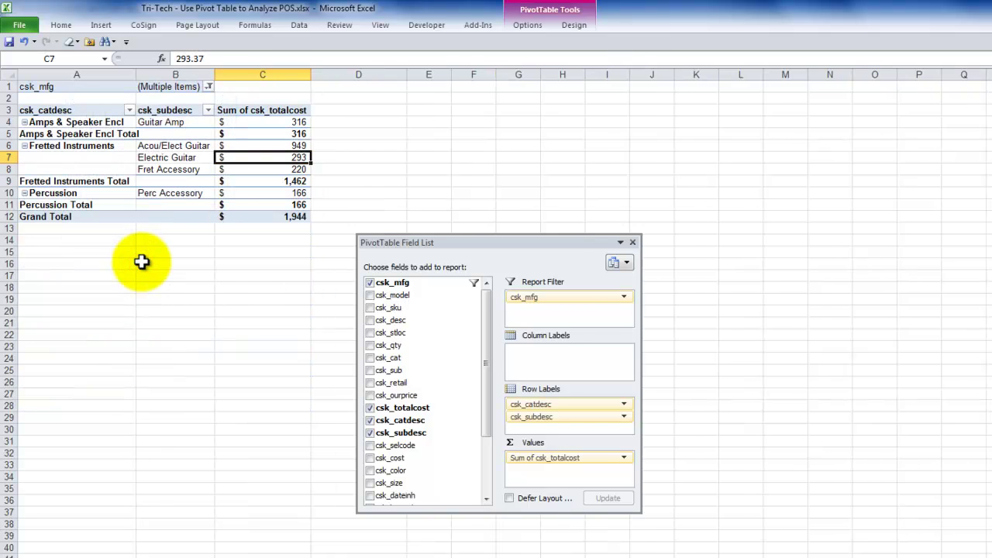
left_click_drag(137, 73, 138, 75)
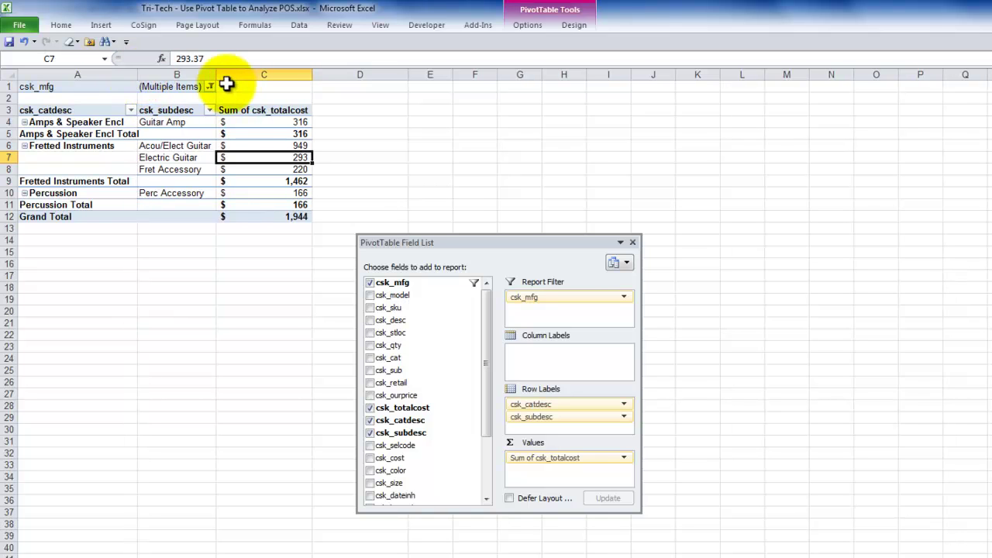
left_click_drag(217, 74, 238, 74)
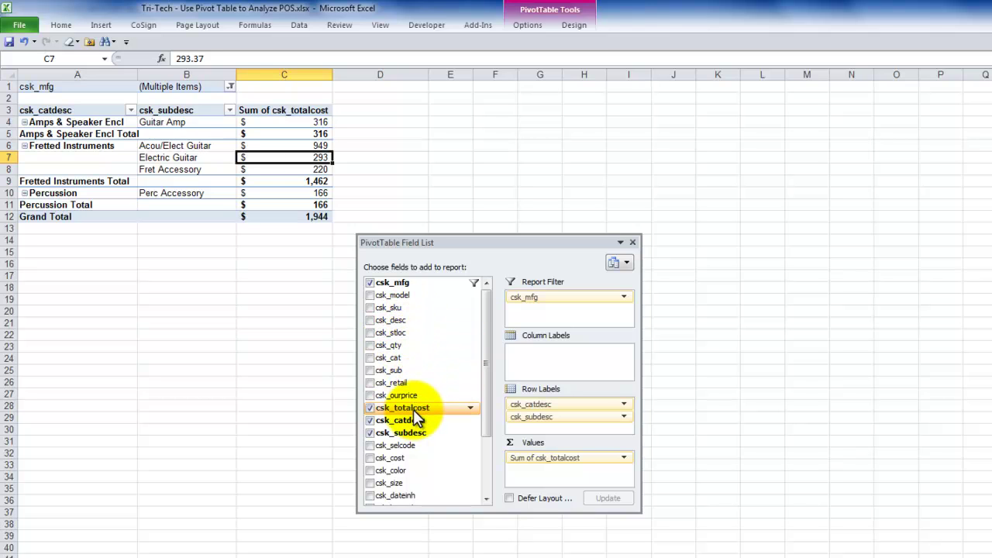
- Add csk_totalcost to the values a second time and name the new value field Pct of Total Cost
left_click_drag(415, 413, 542, 474)
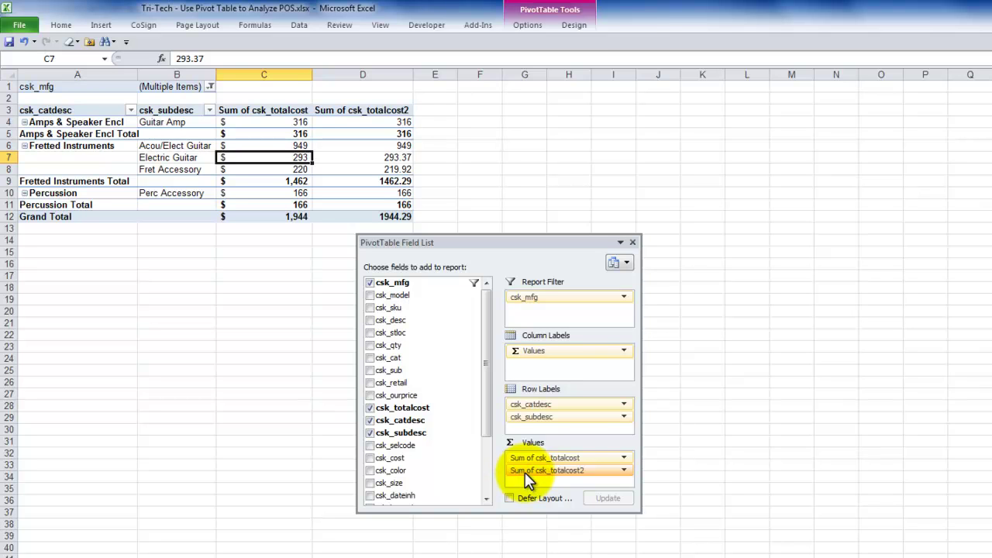
left_click(363, 149)
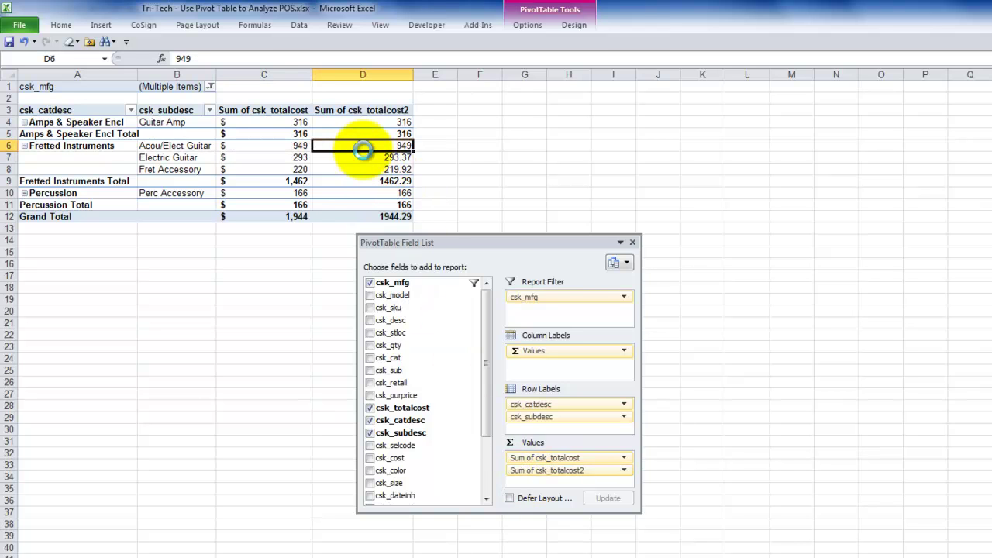
right_click(364, 150)
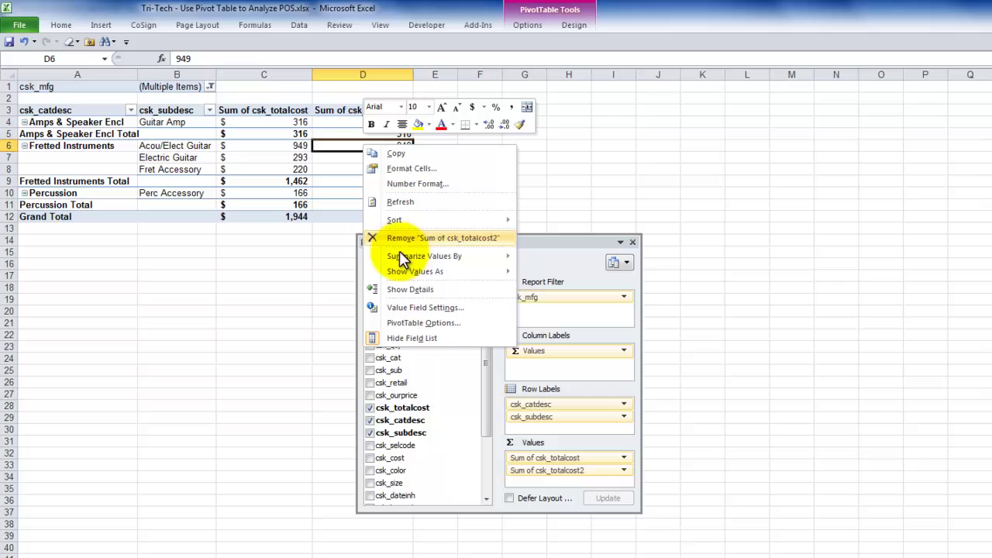
left_click(404, 305)
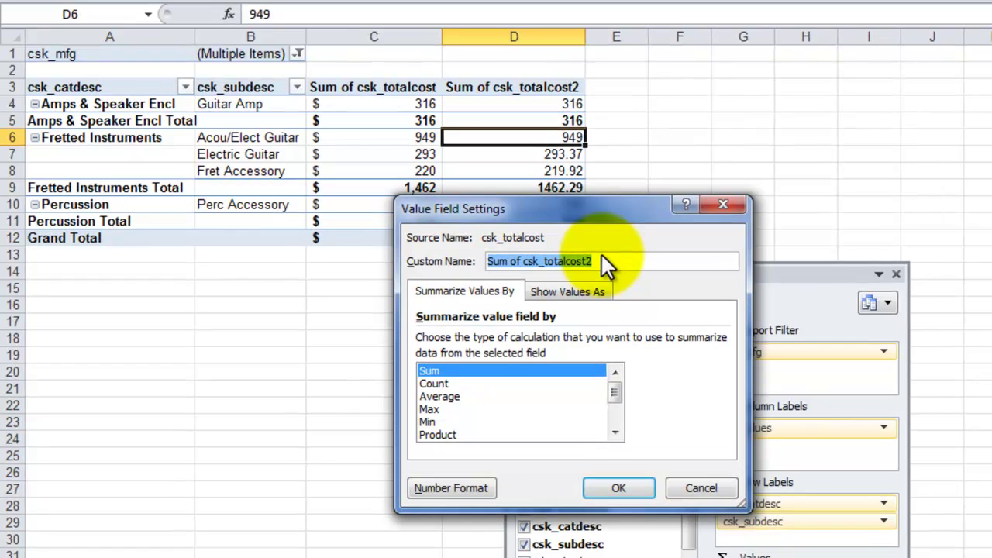
type("Pc")
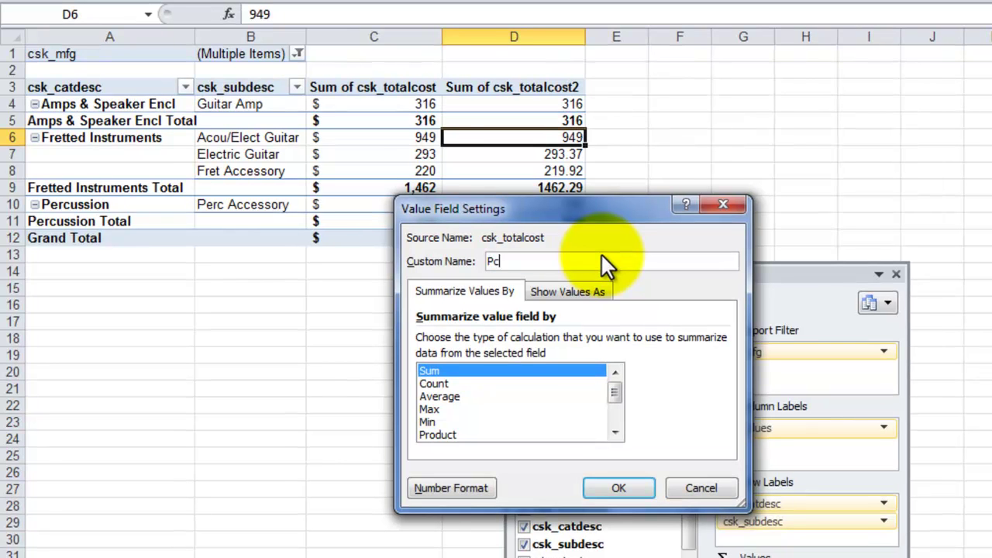
type("t of Total Cost")
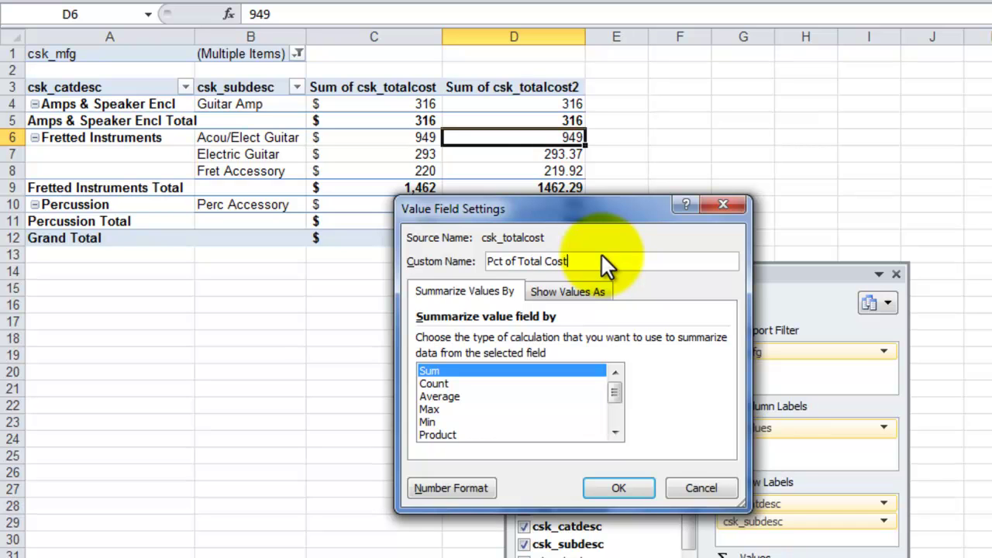
- Show the Pct of Total Cost values as % of Grand Total, formatted as Percentage with 0 decimal places
left_click(558, 290)
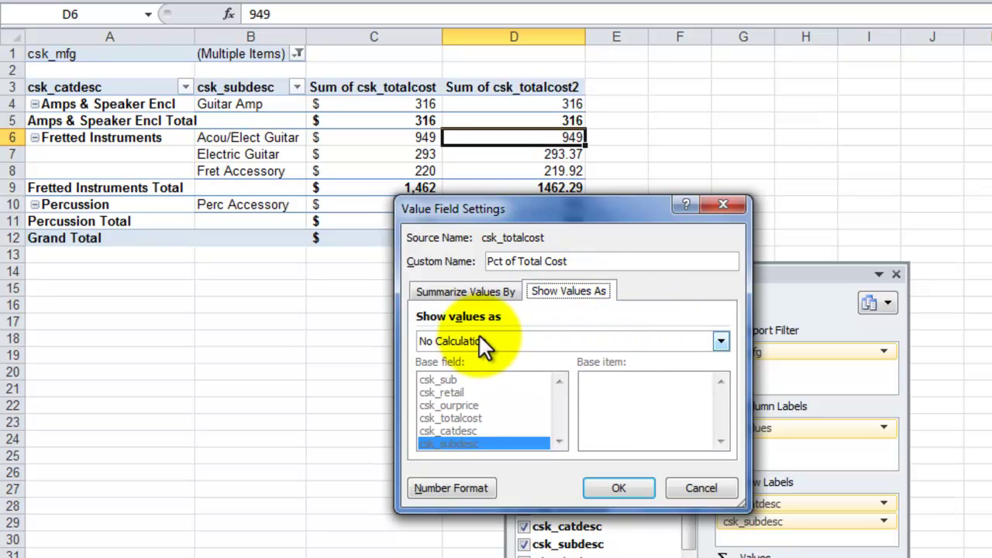
left_click(719, 341)
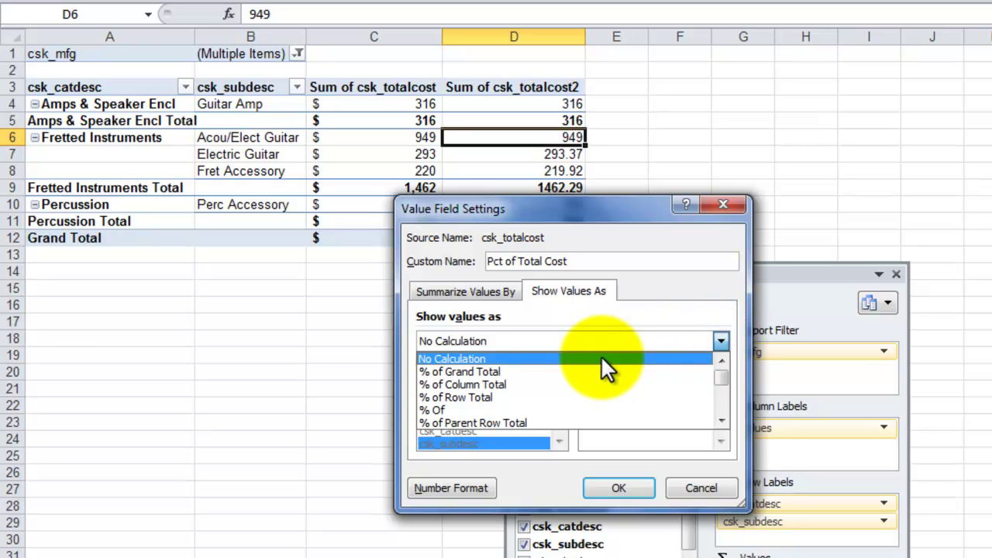
left_click(549, 371)
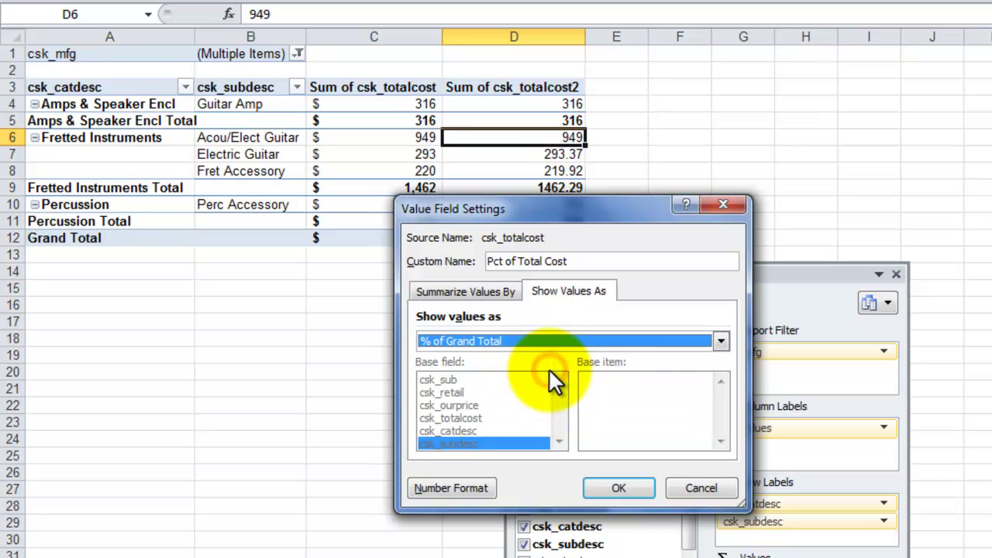
left_click(482, 288)
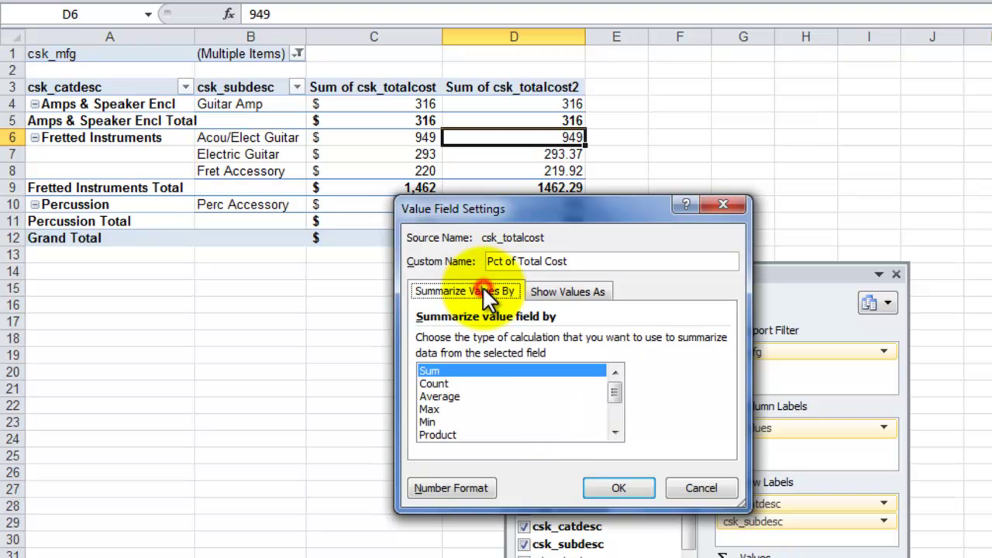
left_click(438, 489)
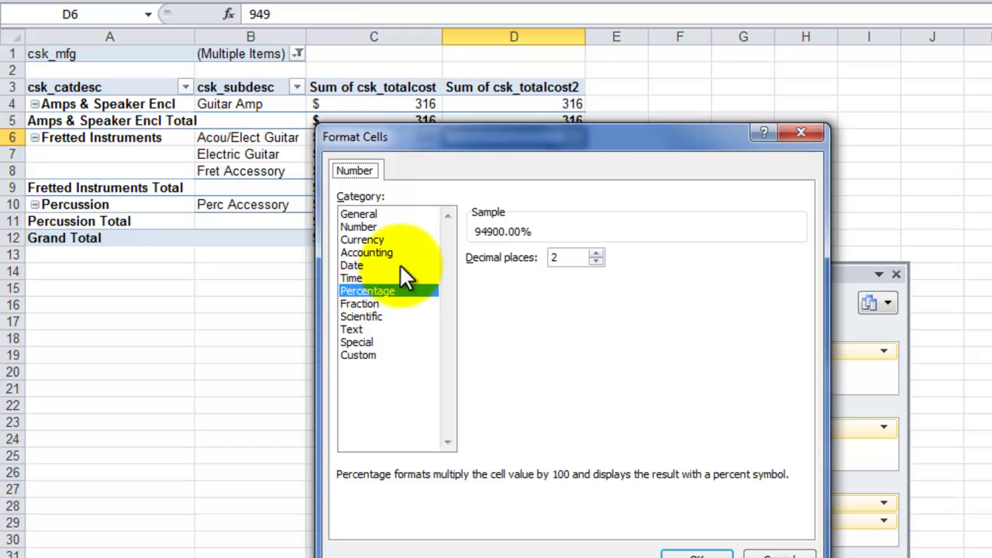
left_click(596, 261)
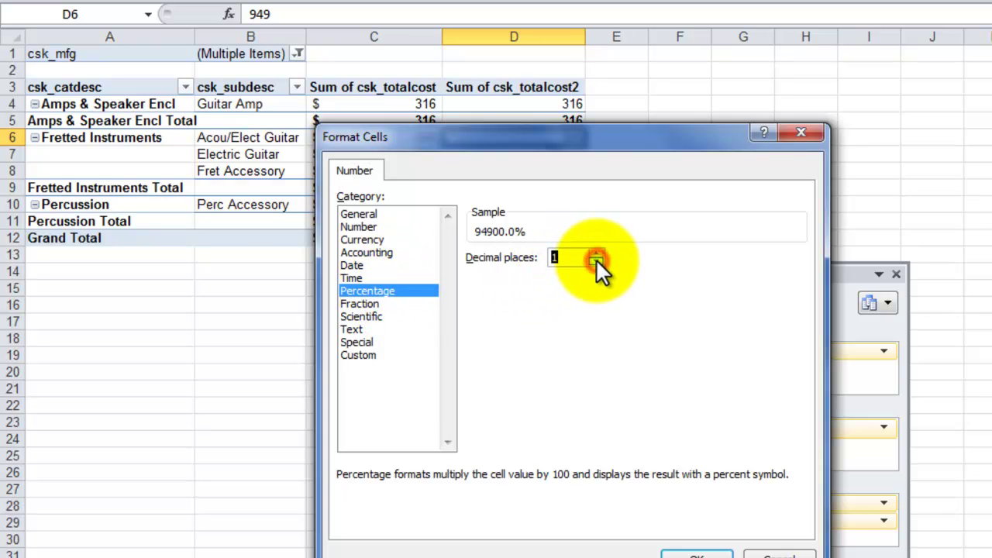
left_click(596, 261)
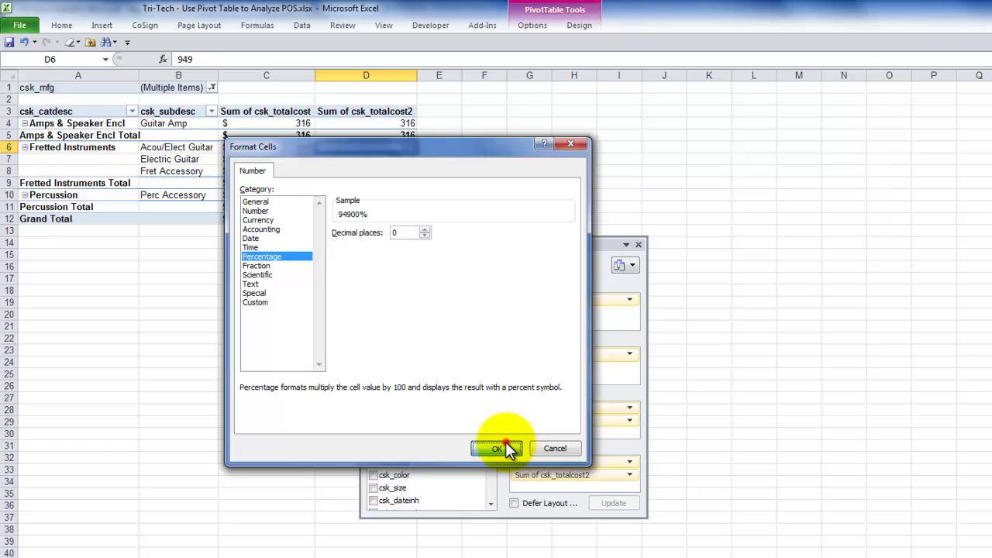
left_click(694, 554)
left_click(434, 397)
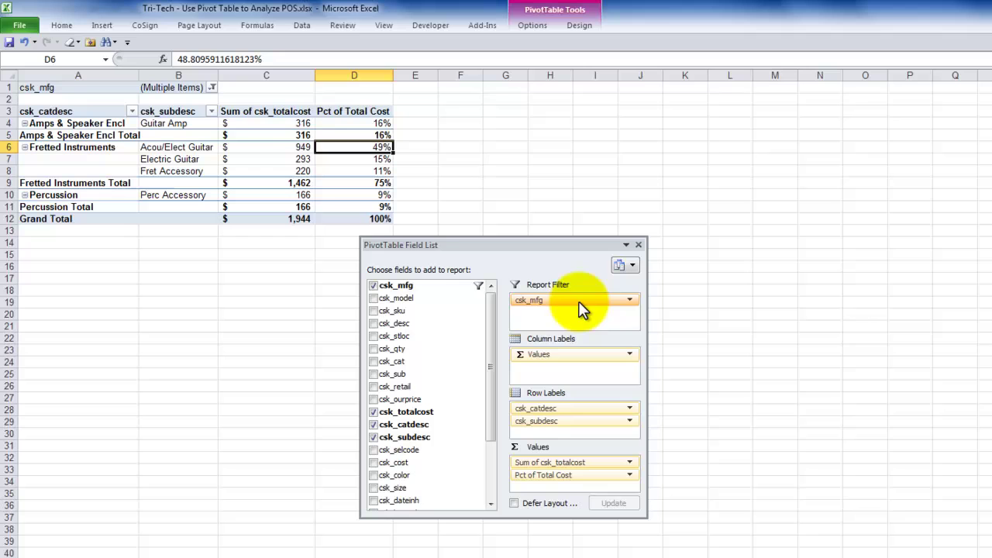
- Reset the csk_mfg report filter to all manufacturers and move the field list clear of the pivot table
left_click(213, 89)
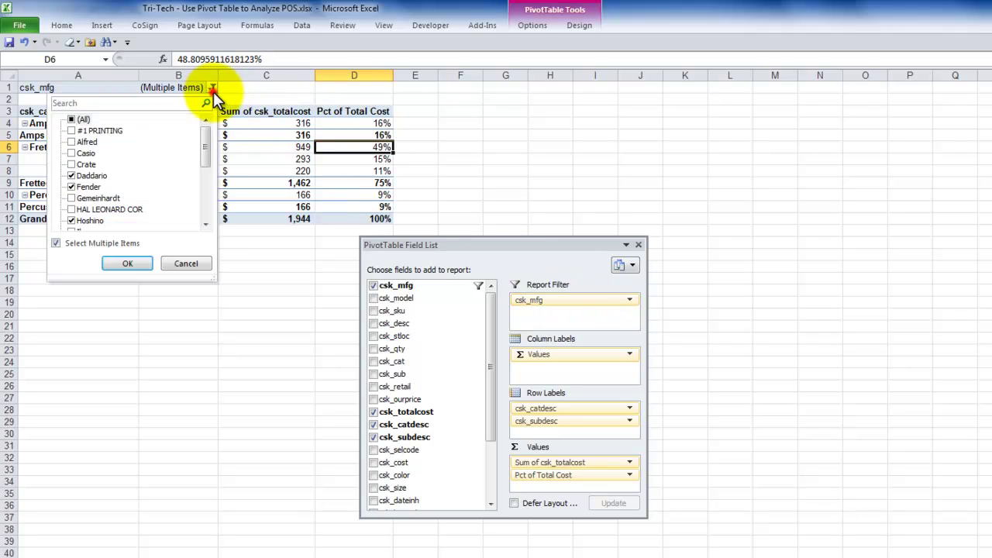
left_click(70, 120)
left_click(119, 263)
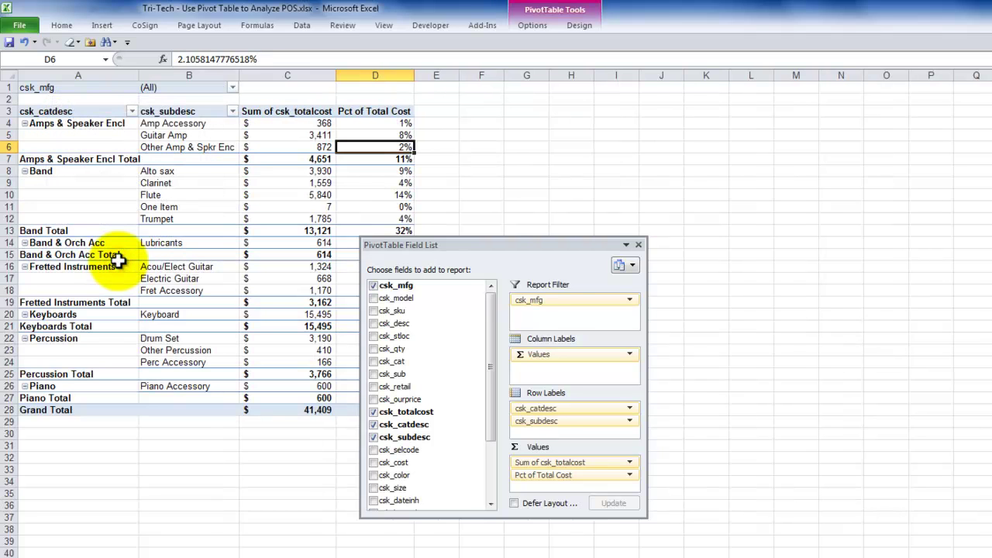
left_click_drag(504, 243, 603, 216)
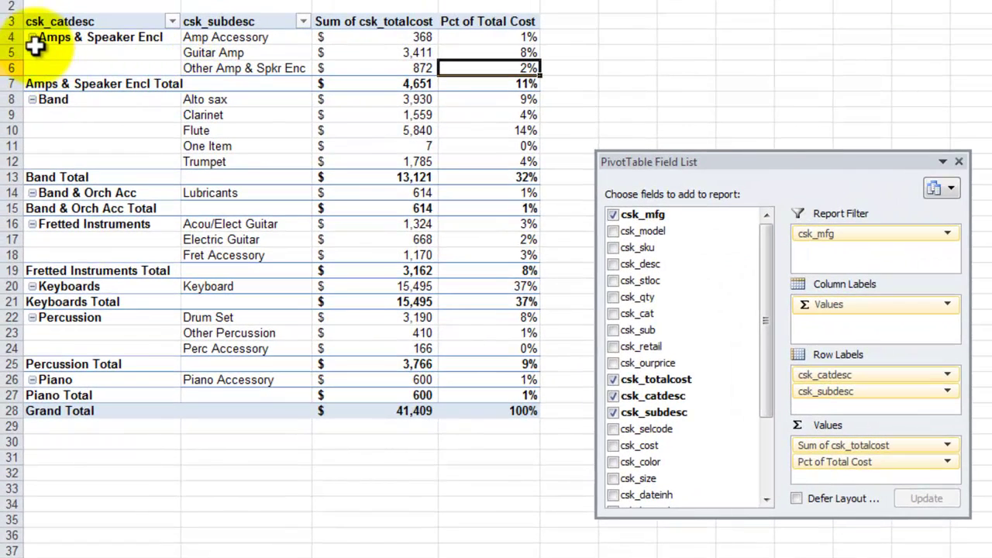
- Collapse and re-expand the subcategories of Amps & Speaker Encl, and do the same for Band
left_click(32, 37)
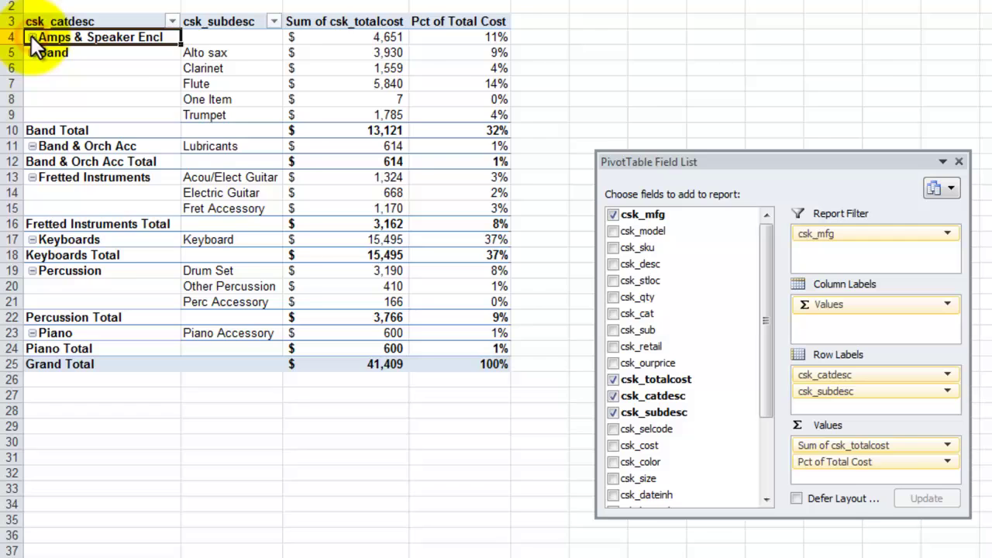
left_click(31, 37)
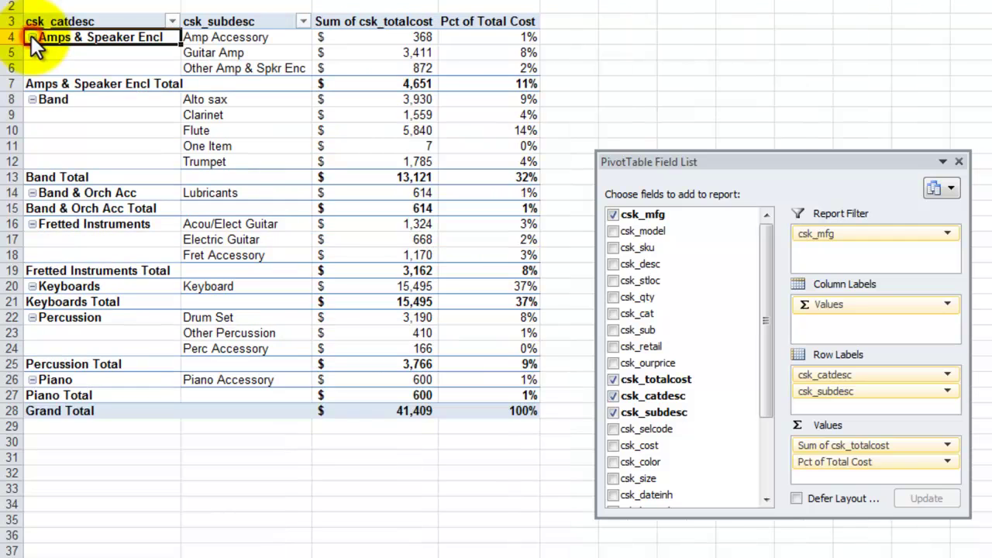
left_click(31, 98)
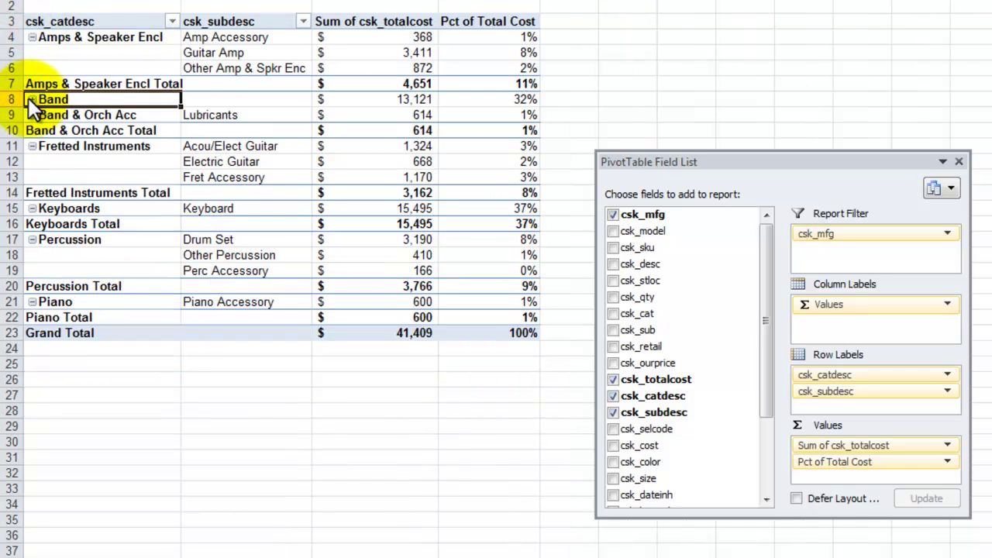
left_click(30, 98)
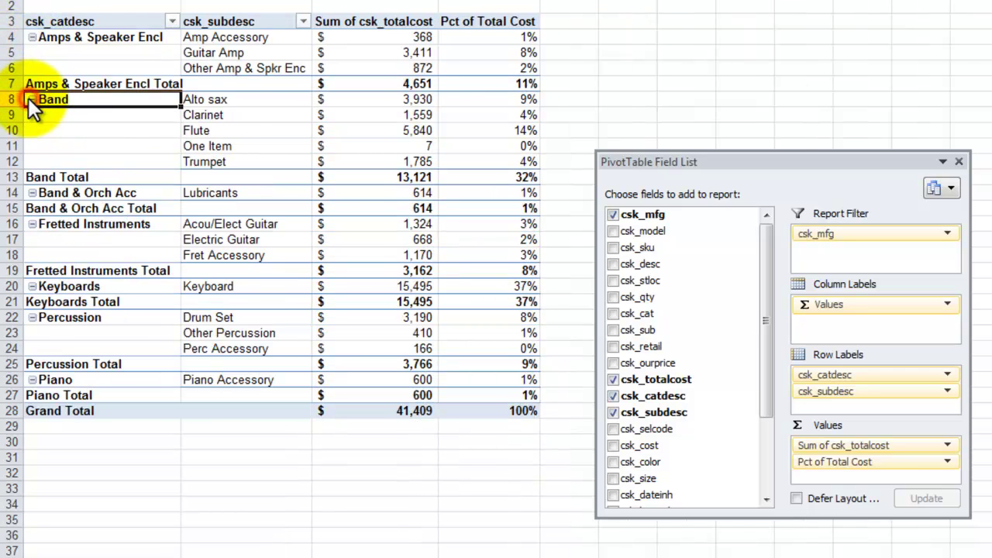
- Collapse the entire csk_catdesc field to its categories and expand only Fretted Instruments
right_click(90, 22)
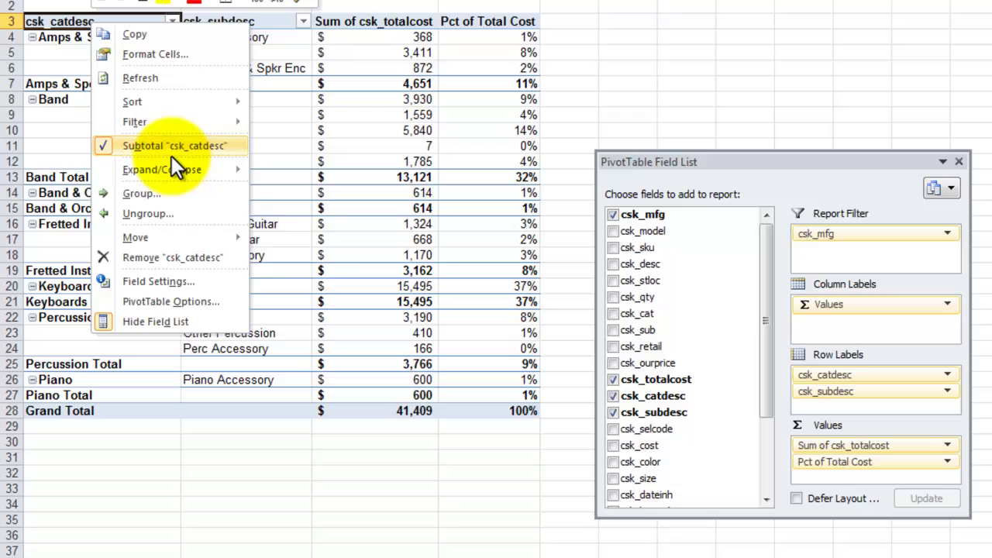
mouse_move(180, 169)
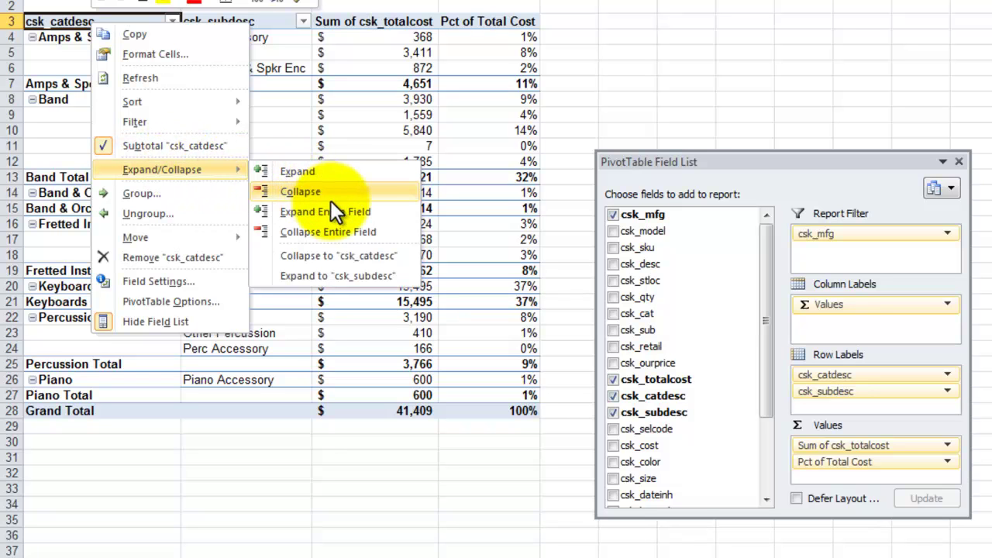
left_click(305, 231)
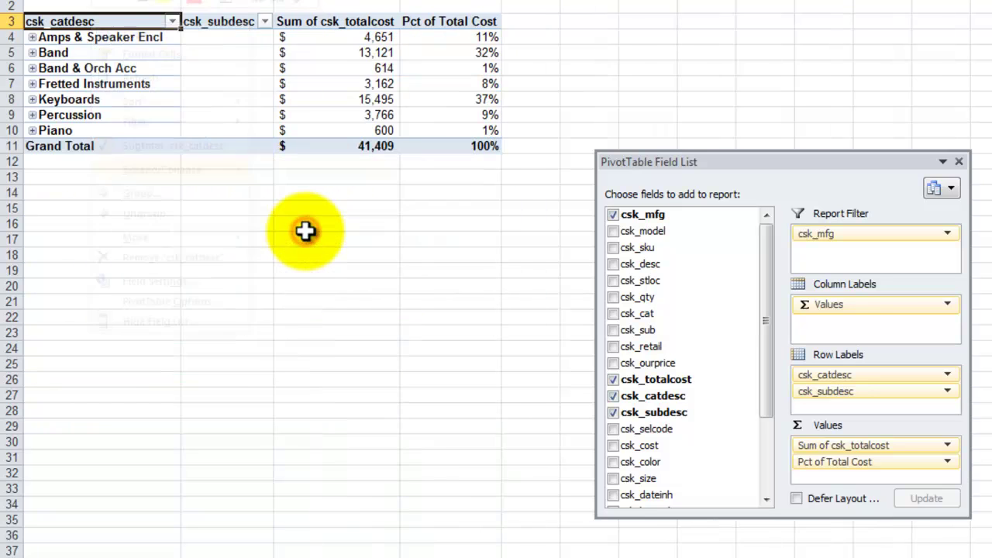
left_click(31, 84)
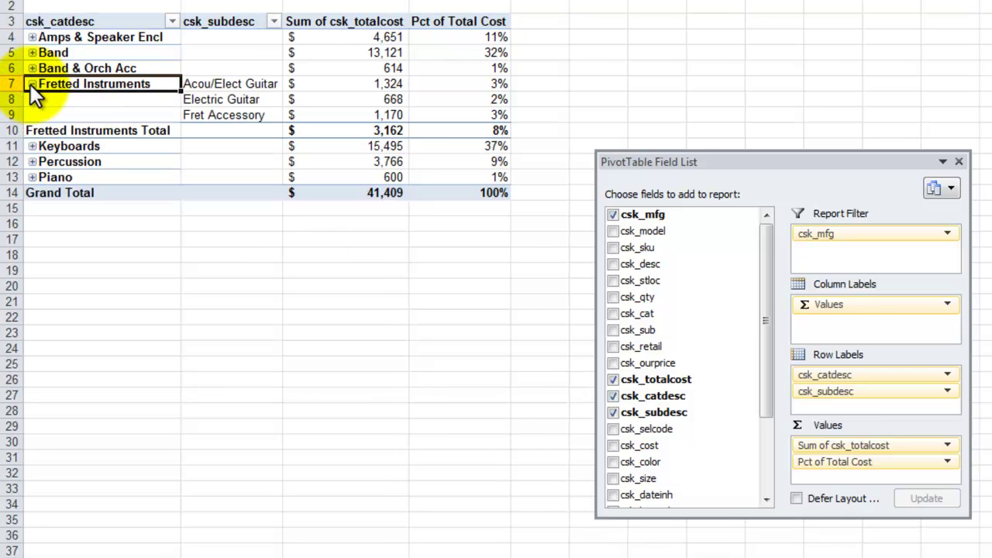
- Collapse Fretted Instruments and expand Band & Orch Acc, finishing by expanding the entire csk_catdesc field to its subcategories
left_click(31, 84)
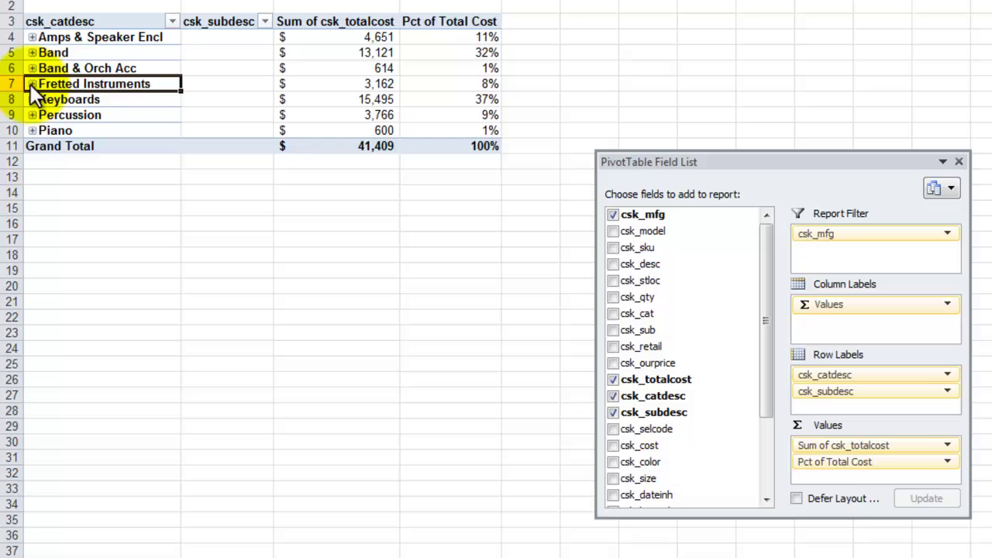
left_click(31, 68)
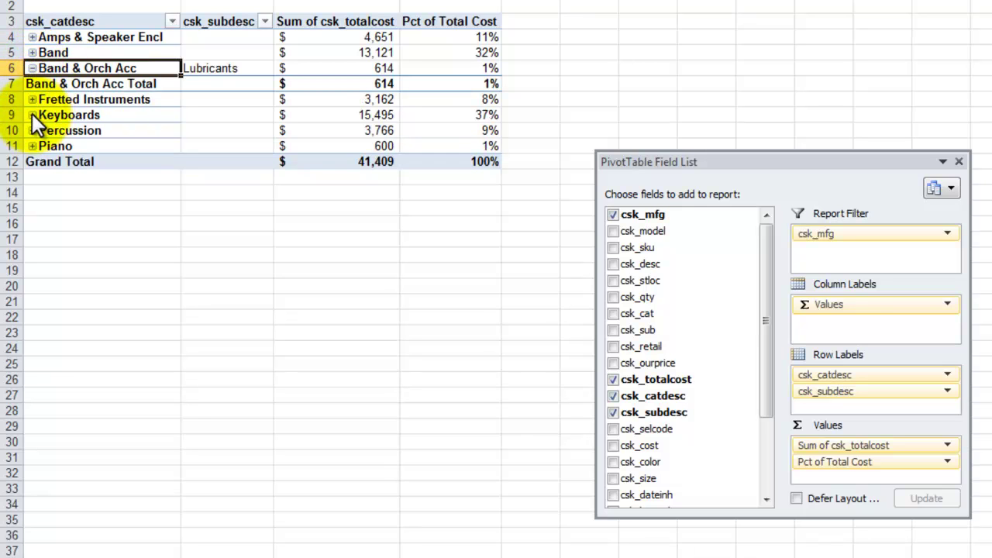
right_click(100, 25)
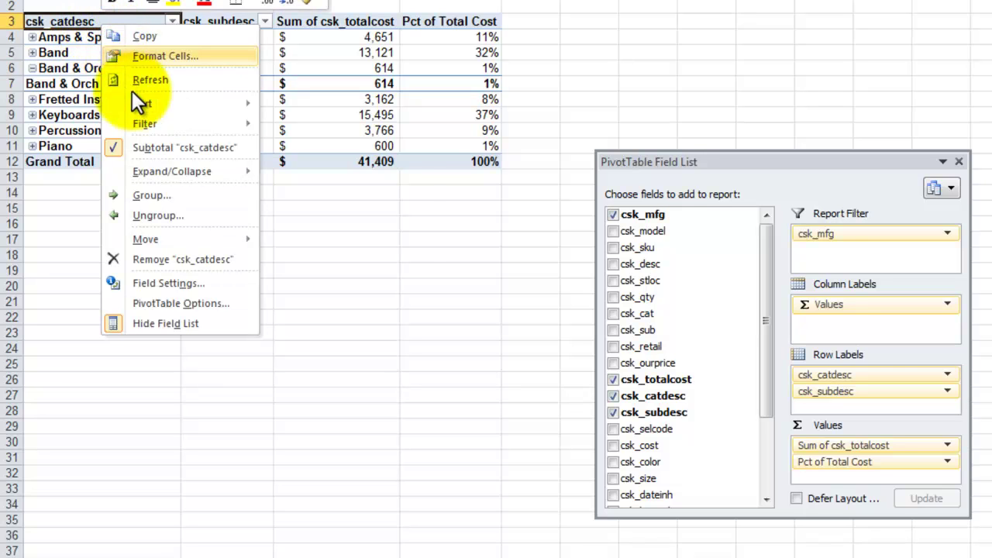
mouse_move(203, 171)
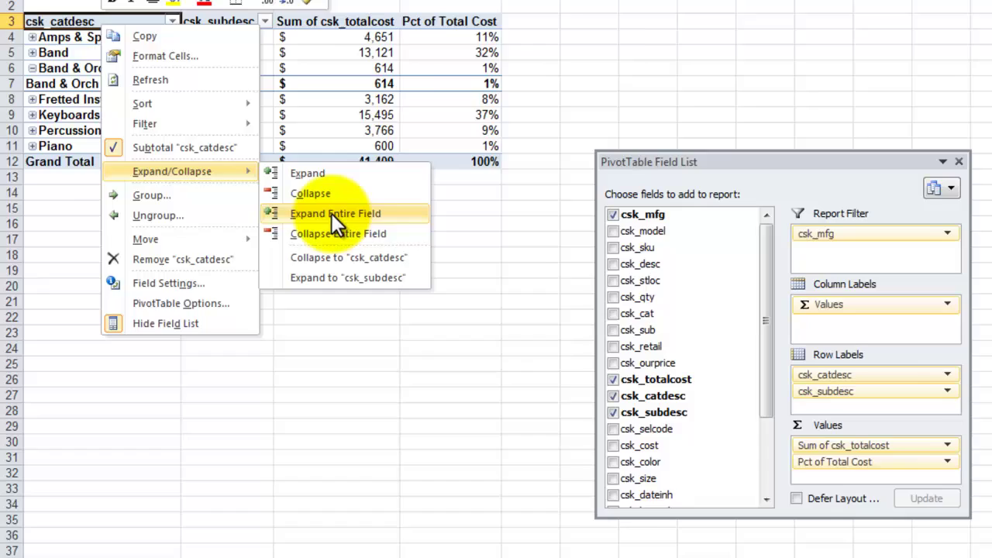
left_click(332, 213)
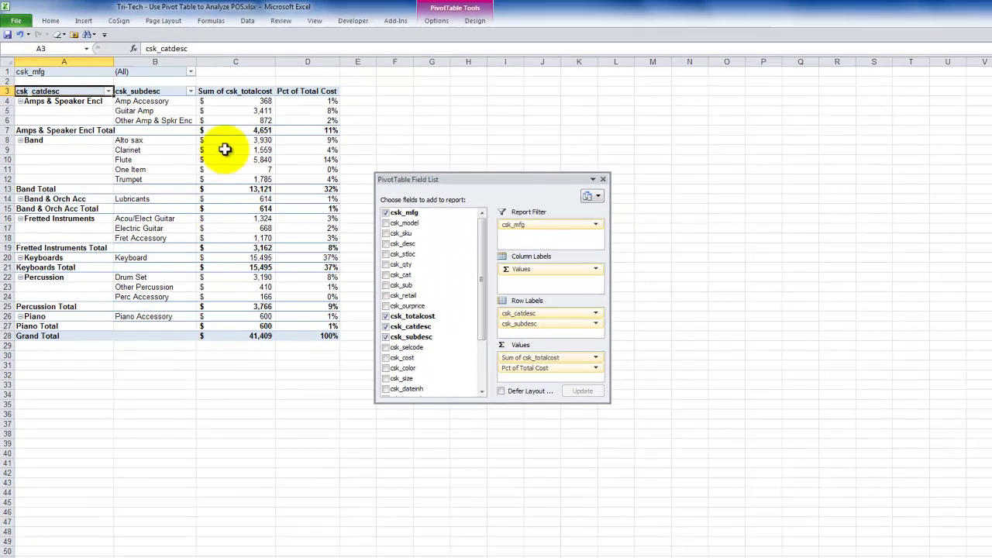
- Review the Advantages of Pivot Tables worksheet and return to the pivot table worksheet
key("ctrl+Page_Up")
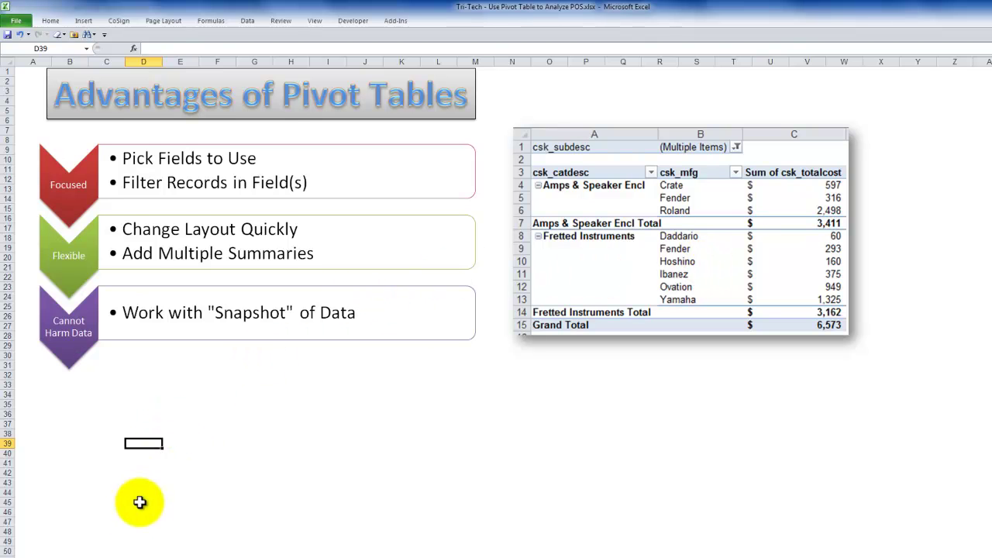
key("ctrl+Page_Down")
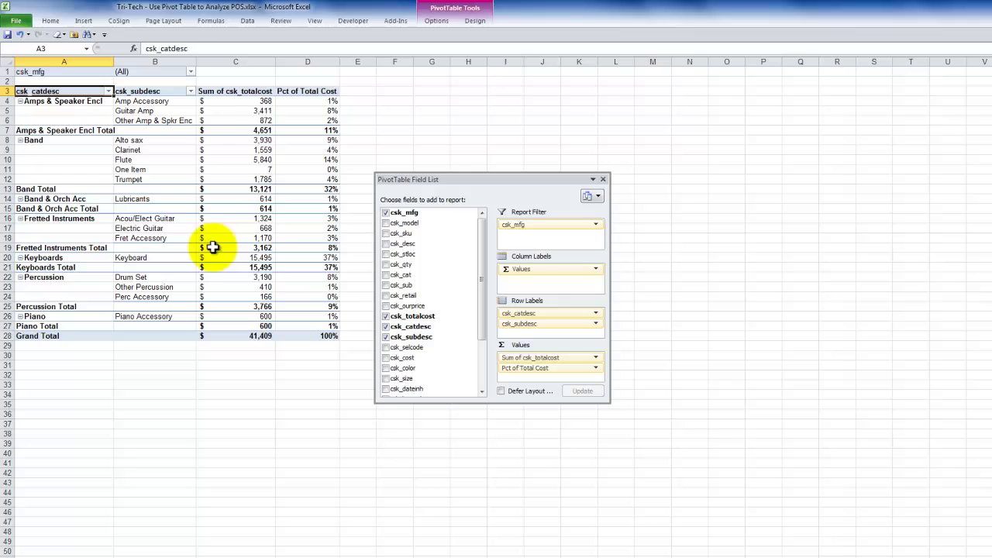
- Try to delete the total cost value of the One Item subcategory under Band in the pivot table
left_click(248, 170)
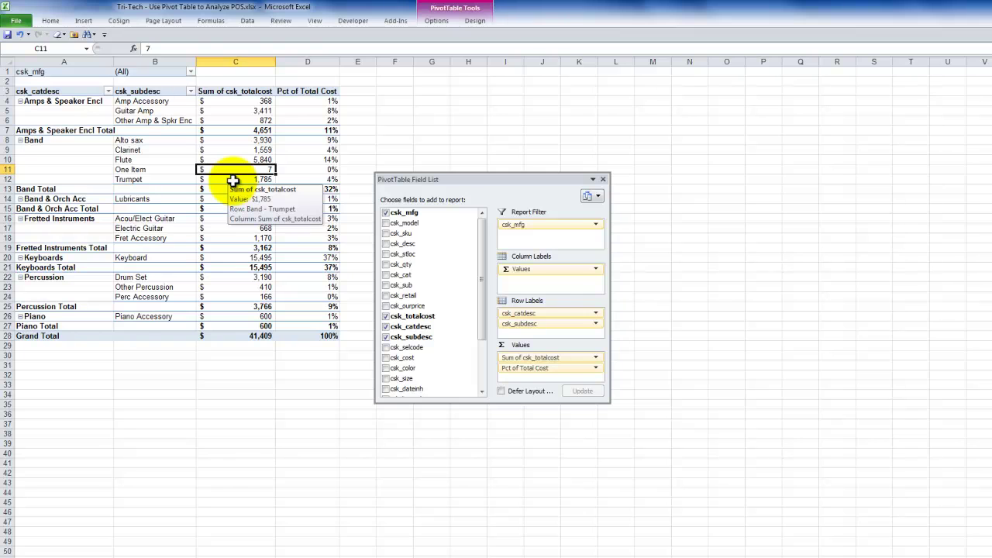
key("Delete")
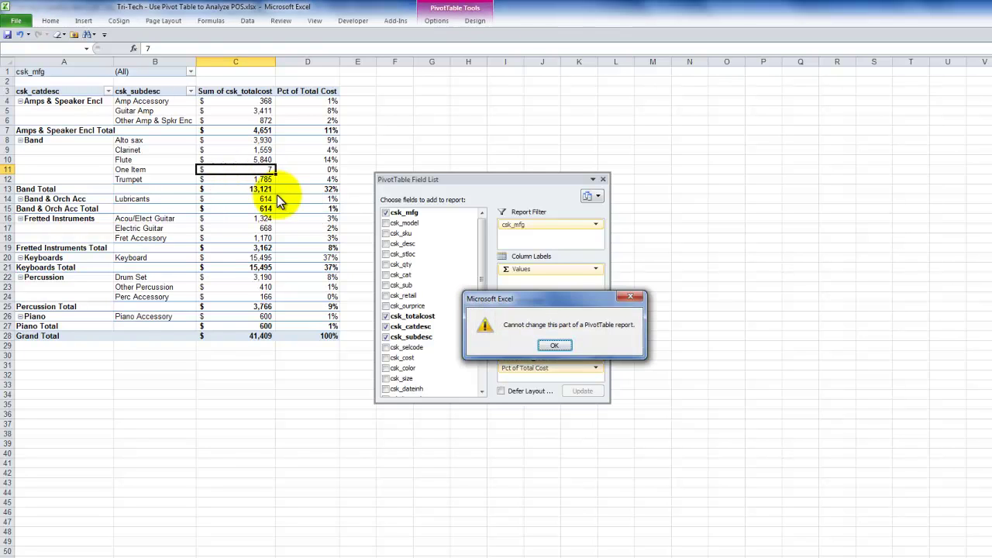
left_click_drag(507, 304, 231, 238)
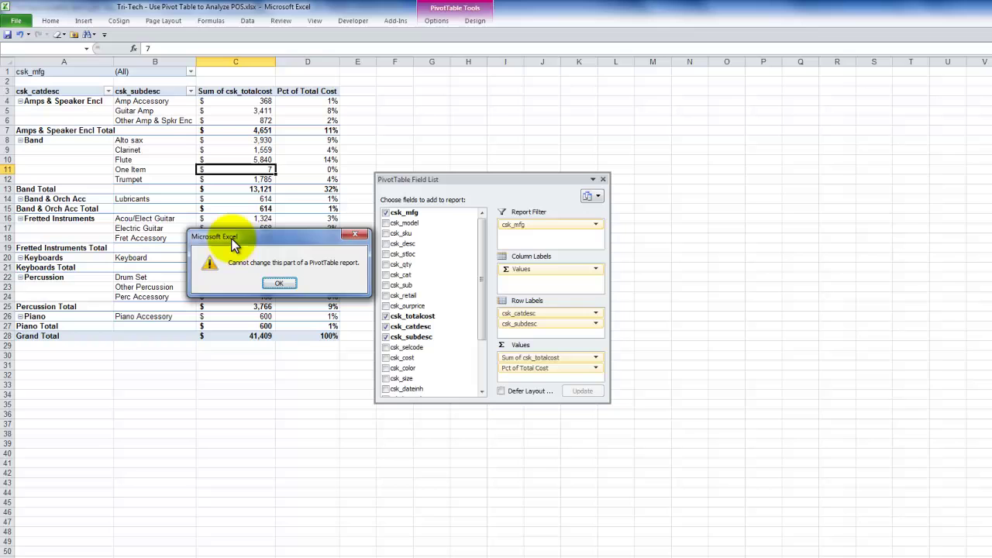
left_click(279, 283)
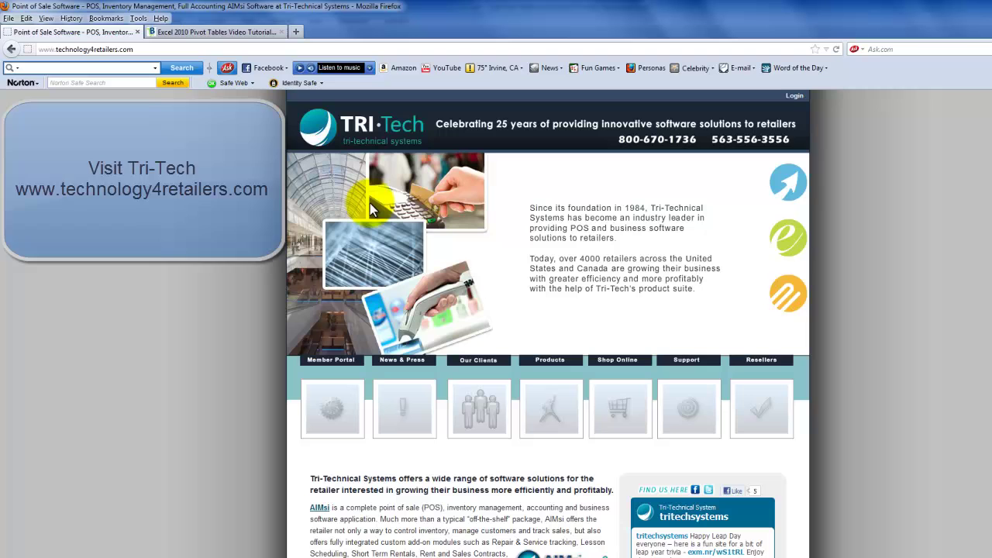
- In Firefox, show the Excel 2010 Pivot Tables DVD-ROM product page and view its enlarged disc and Main Menu images
left_click(216, 34)
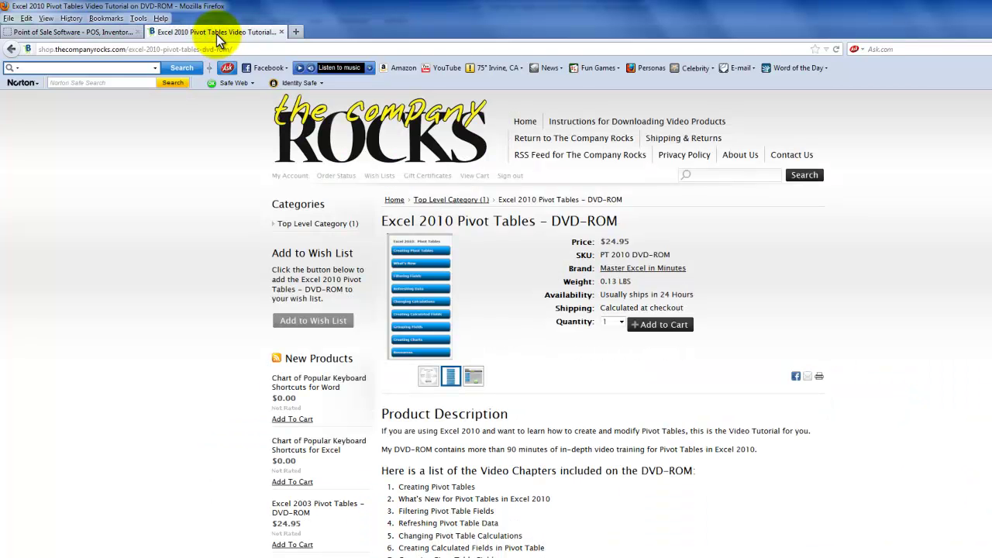
left_click(428, 378)
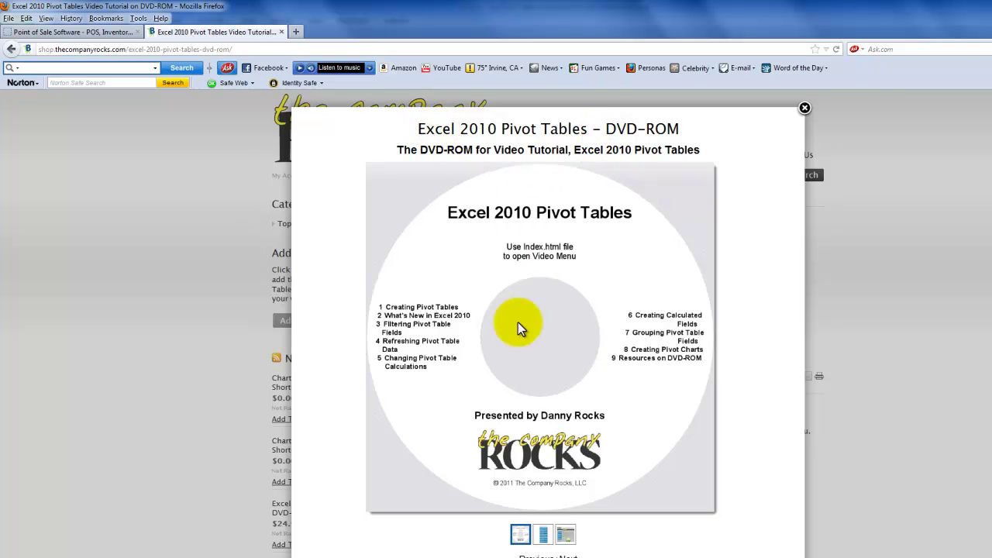
left_click(564, 536)
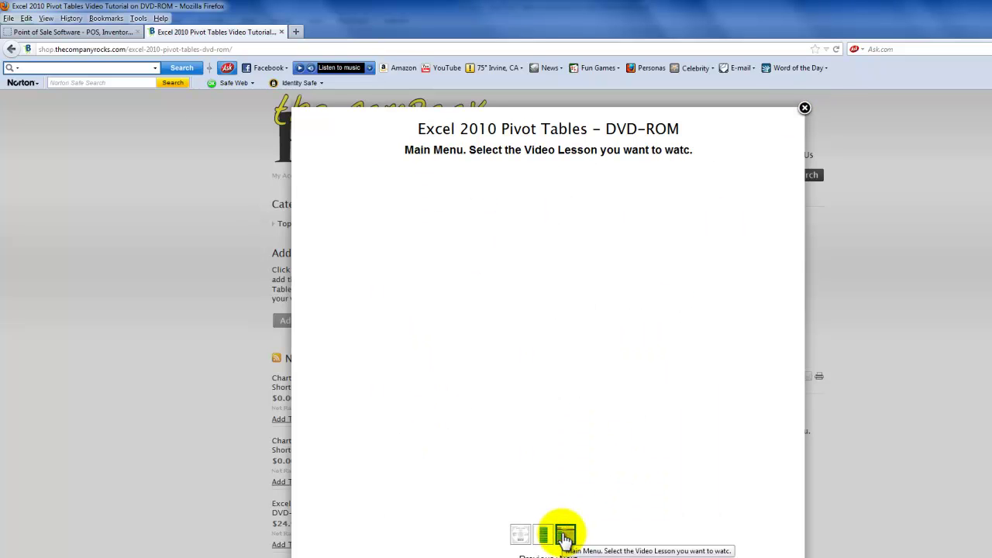